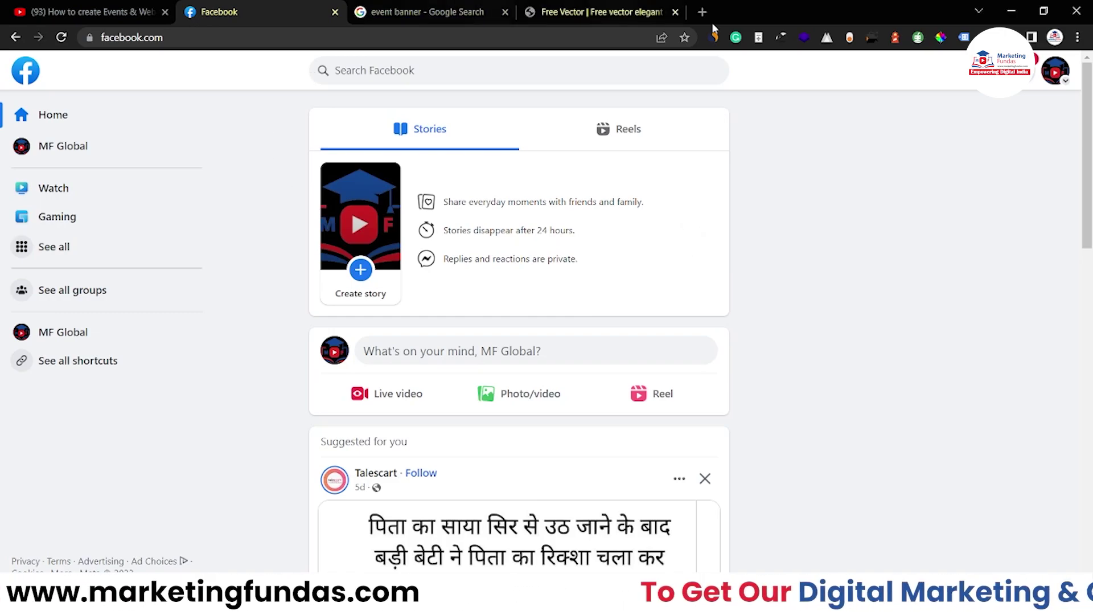
Scroll the home feed, then open the full Menu with 'See all' in the left sidebar.
{"action": "scroll", "coordinate": [319, 350], "scroll_direction": "down", "scroll_amount": 5}
{"action": "scroll", "coordinate": [318, 349], "scroll_direction": "up", "scroll_amount": 5}
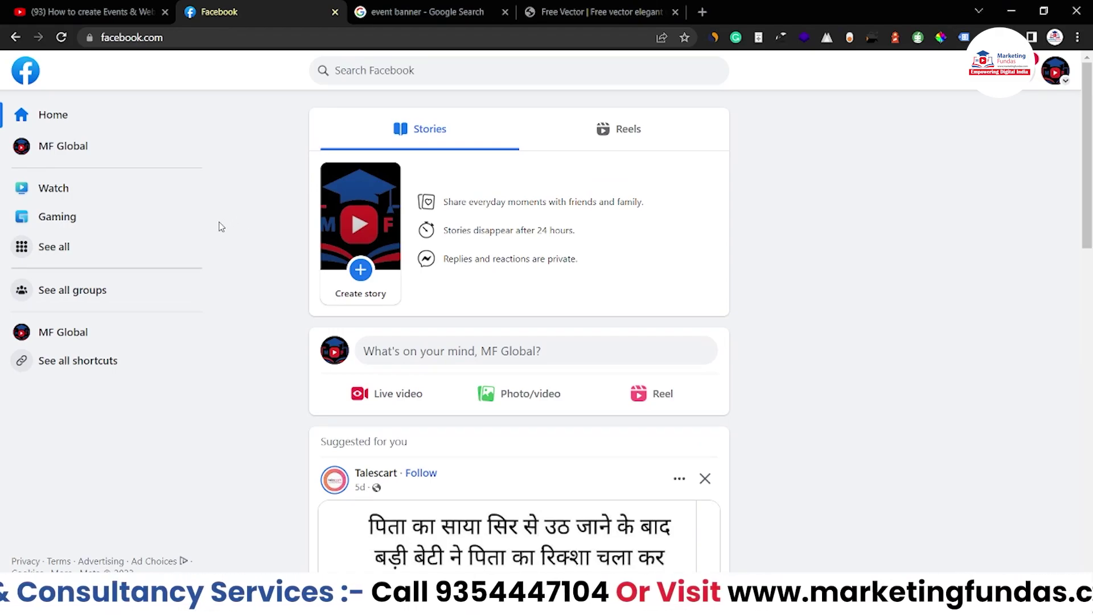
{"action": "left_click", "coordinate": [41, 251]}
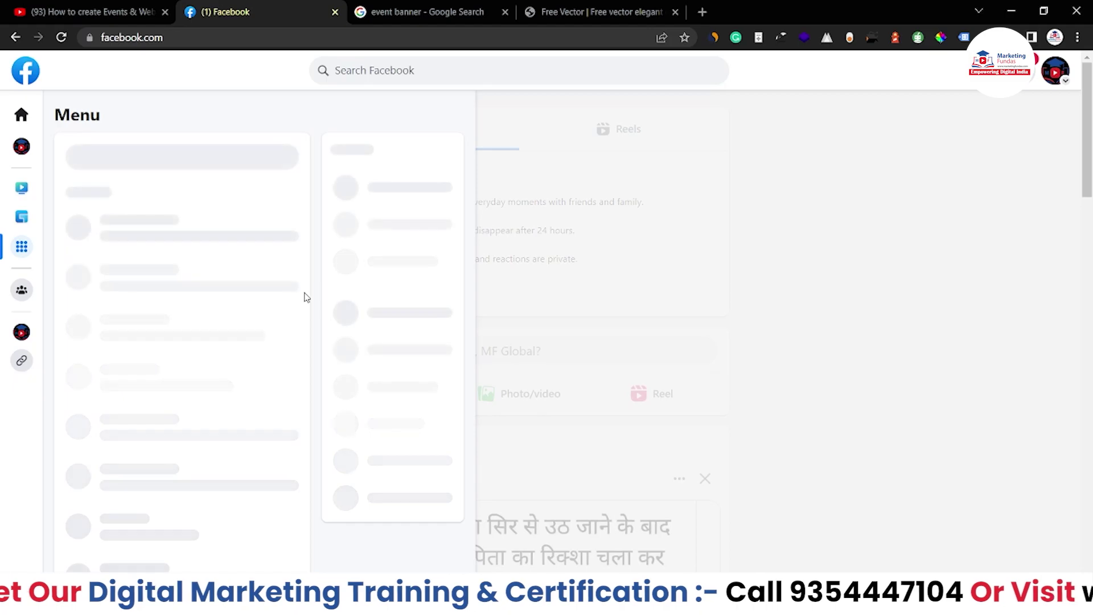
Scroll the Menu to its Social section and open Events.
{"action": "scroll", "coordinate": [231, 332], "scroll_direction": "down", "scroll_amount": 2}
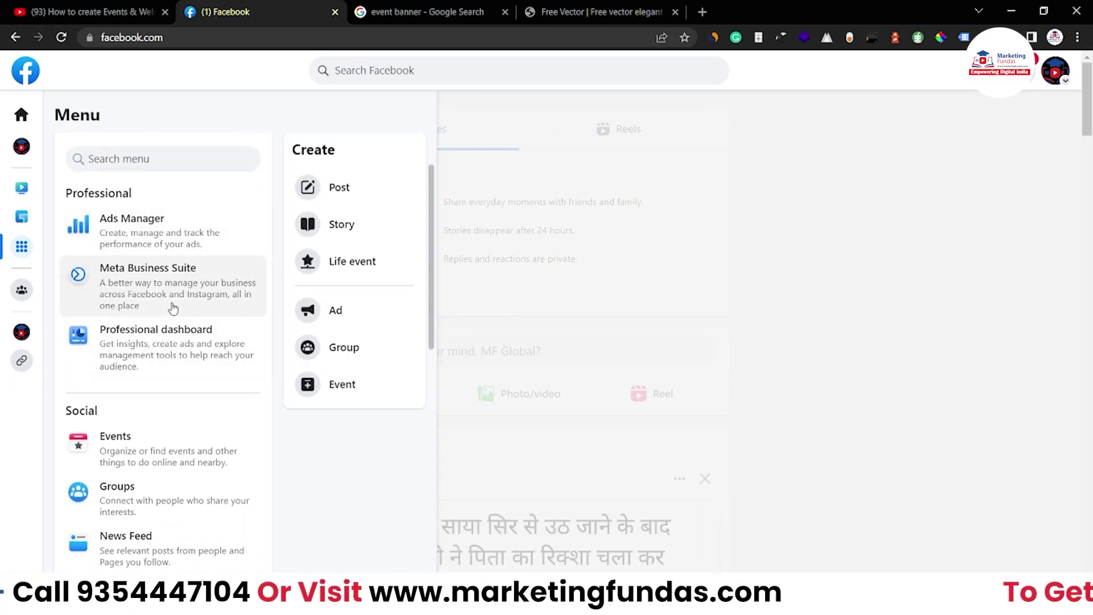
{"action": "scroll", "coordinate": [174, 308], "scroll_direction": "down", "scroll_amount": 4}
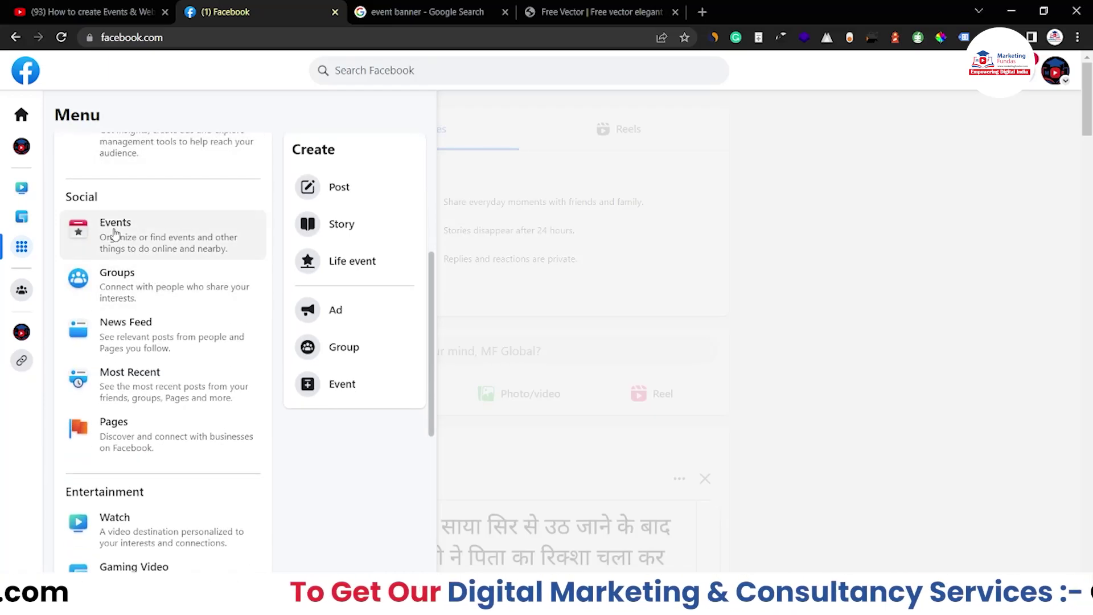
{"action": "scroll", "coordinate": [115, 234], "scroll_direction": "down", "scroll_amount": 1}
{"action": "scroll", "coordinate": [111, 240], "scroll_direction": "up", "scroll_amount": 1}
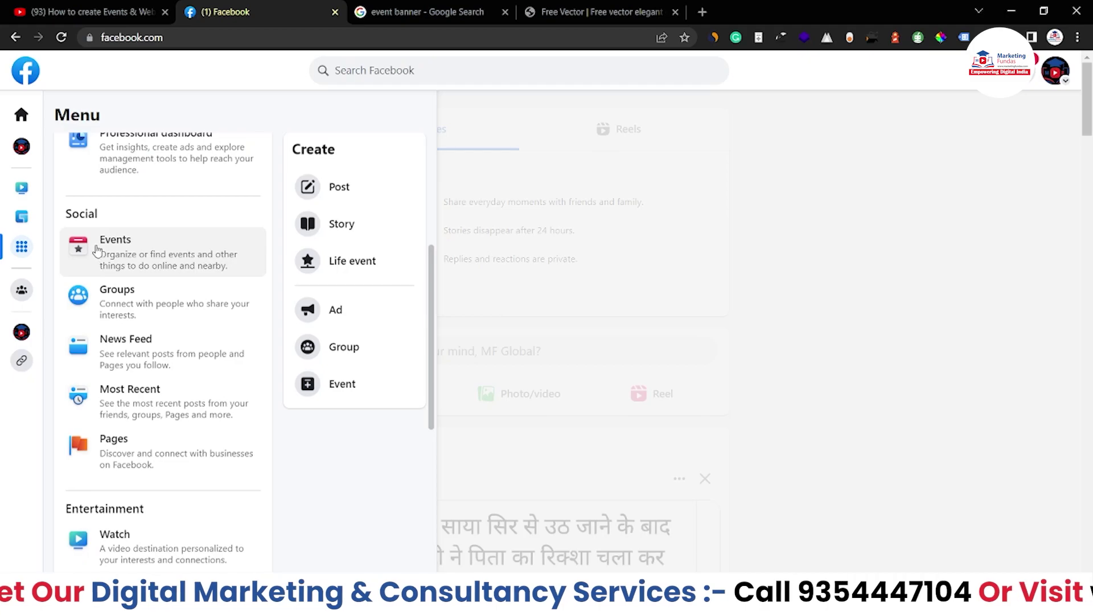
{"action": "left_click", "coordinate": [131, 249]}
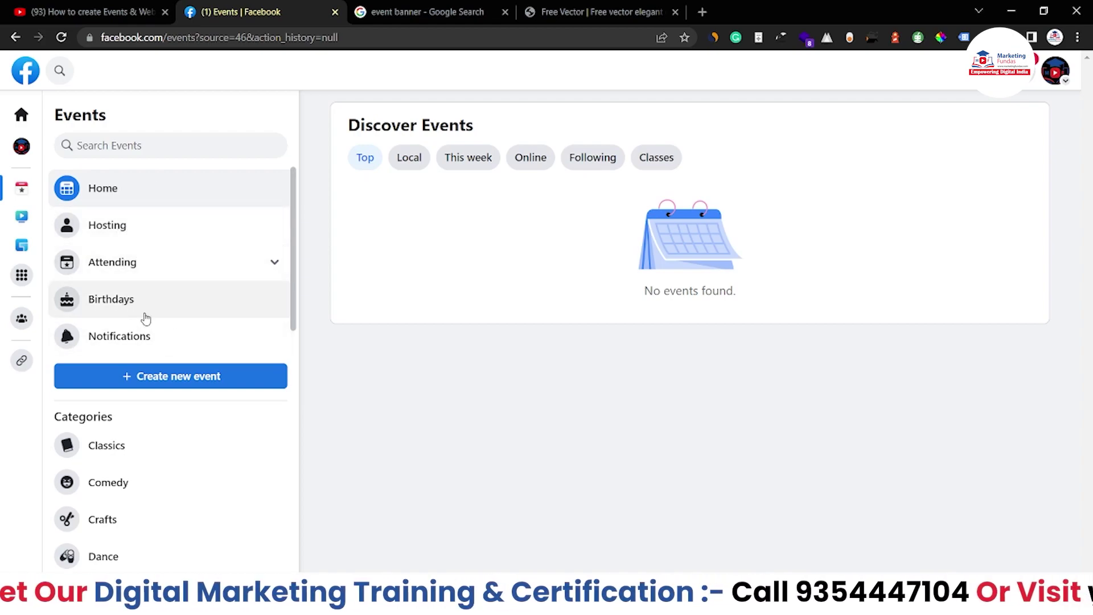
{"action": "scroll", "coordinate": [151, 329], "scroll_direction": "down", "scroll_amount": 2}
Select the 'No events found.' message, then switch Discover Events to the Local tab.
{"action": "scroll", "coordinate": [150, 326], "scroll_direction": "up", "scroll_amount": 2}
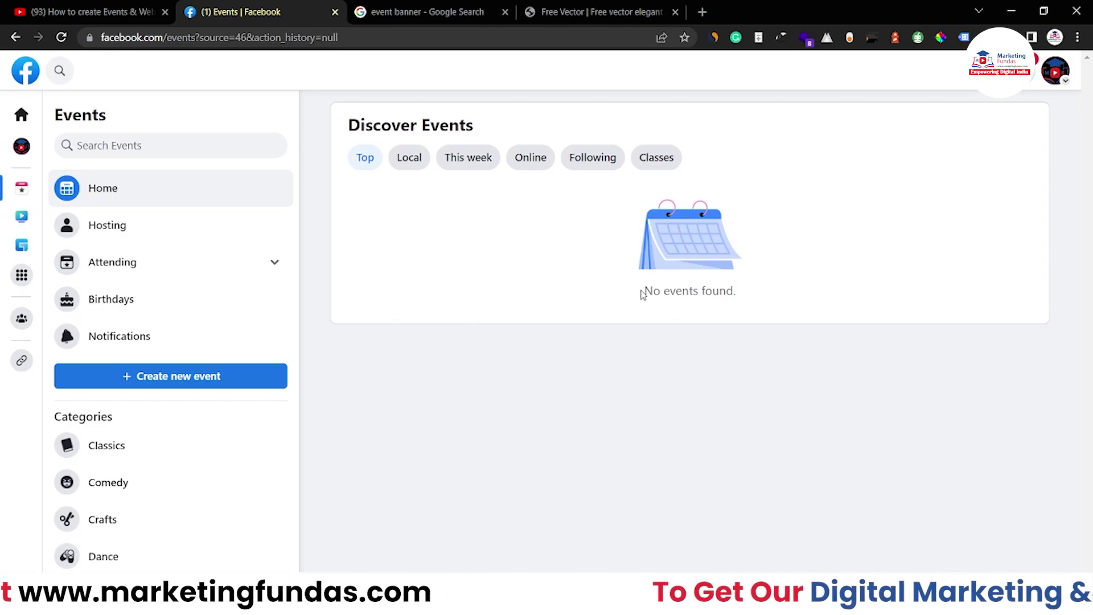
{"action": "left_click_drag", "start_coordinate": [645, 291], "coordinate": [736, 295]}
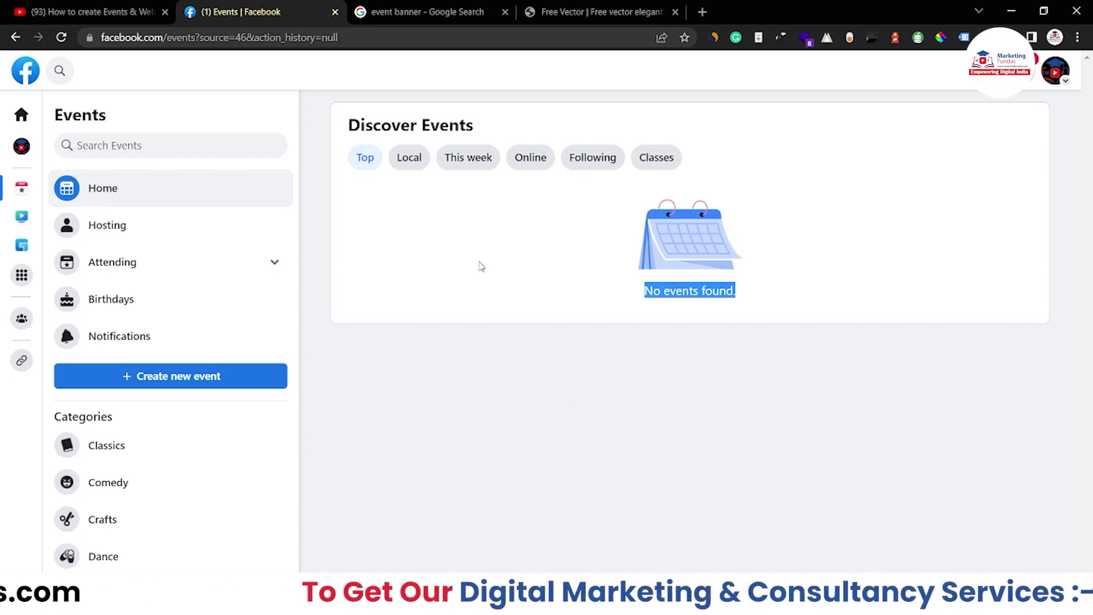
{"action": "left_click", "coordinate": [408, 157]}
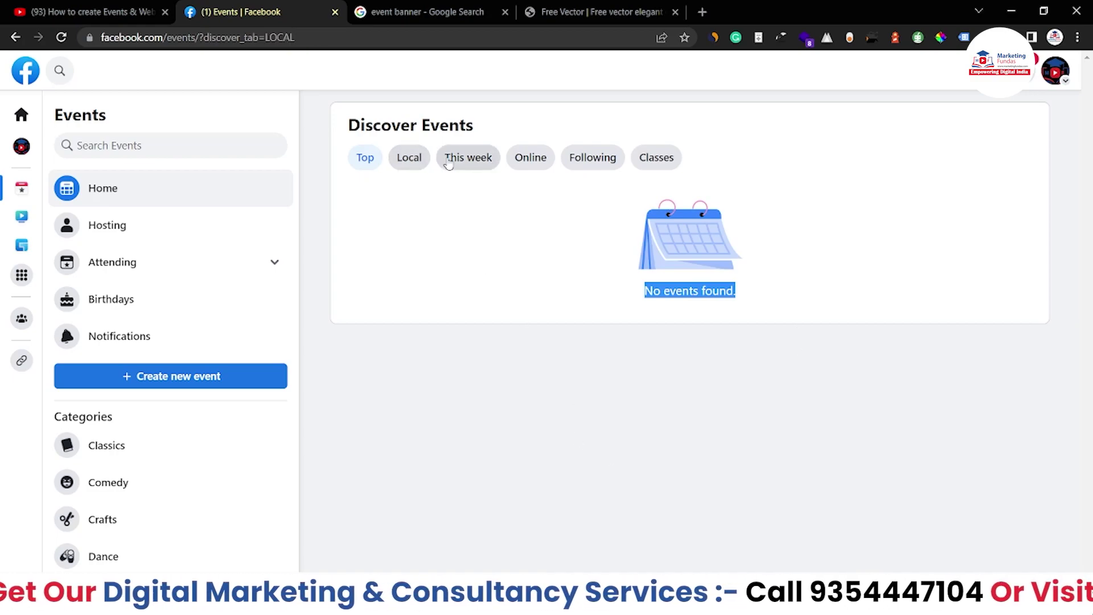
Scroll the Local listing, then switch to This week's events.
{"action": "scroll", "coordinate": [473, 183], "scroll_direction": "down", "scroll_amount": 1}
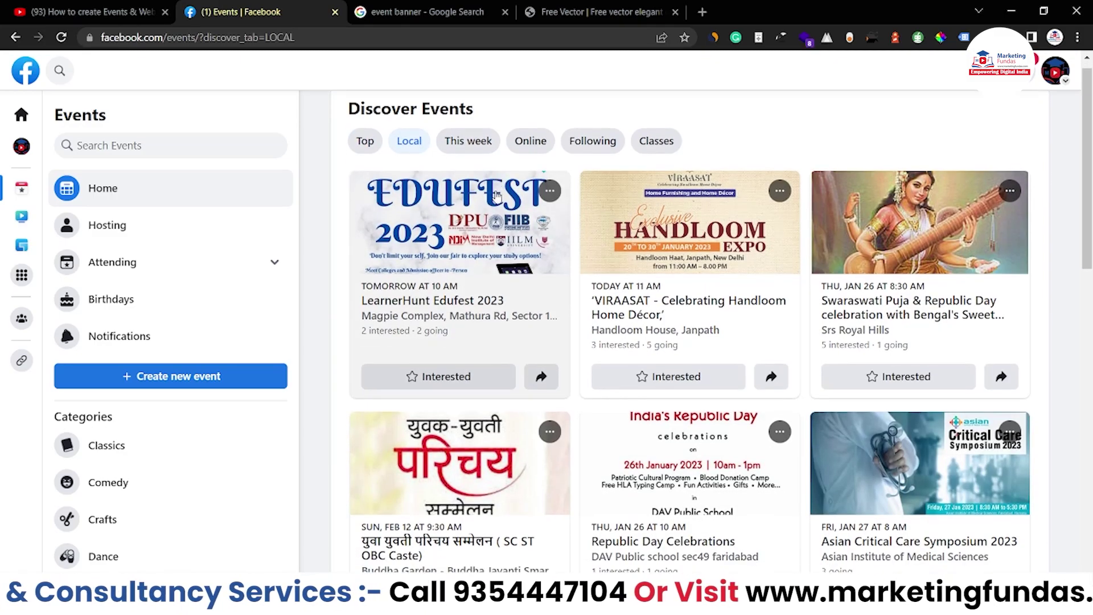
{"action": "scroll", "coordinate": [496, 195], "scroll_direction": "up", "scroll_amount": 1}
{"action": "scroll", "coordinate": [592, 234], "scroll_direction": "down", "scroll_amount": 3}
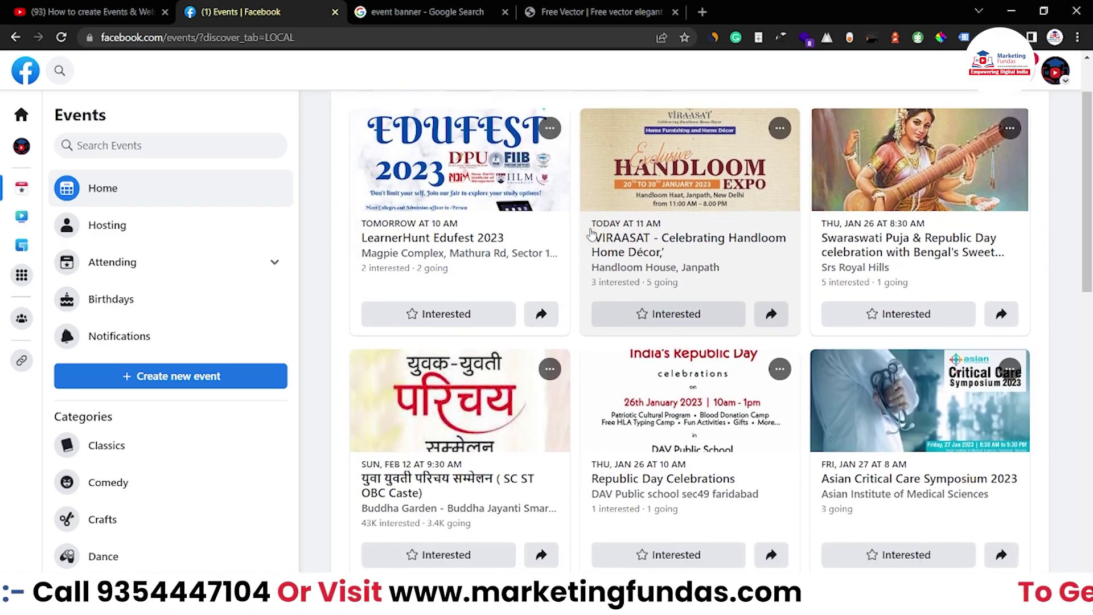
{"action": "scroll", "coordinate": [592, 233], "scroll_direction": "down", "scroll_amount": 2}
{"action": "scroll", "coordinate": [589, 236], "scroll_direction": "up", "scroll_amount": 5}
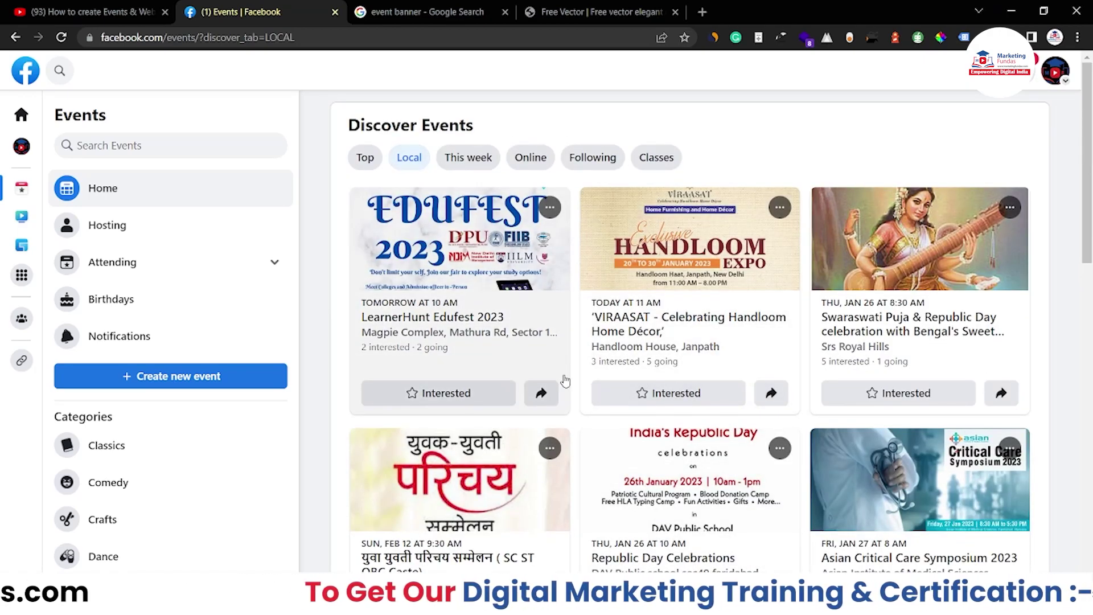
{"action": "scroll", "coordinate": [567, 382], "scroll_direction": "down", "scroll_amount": 3}
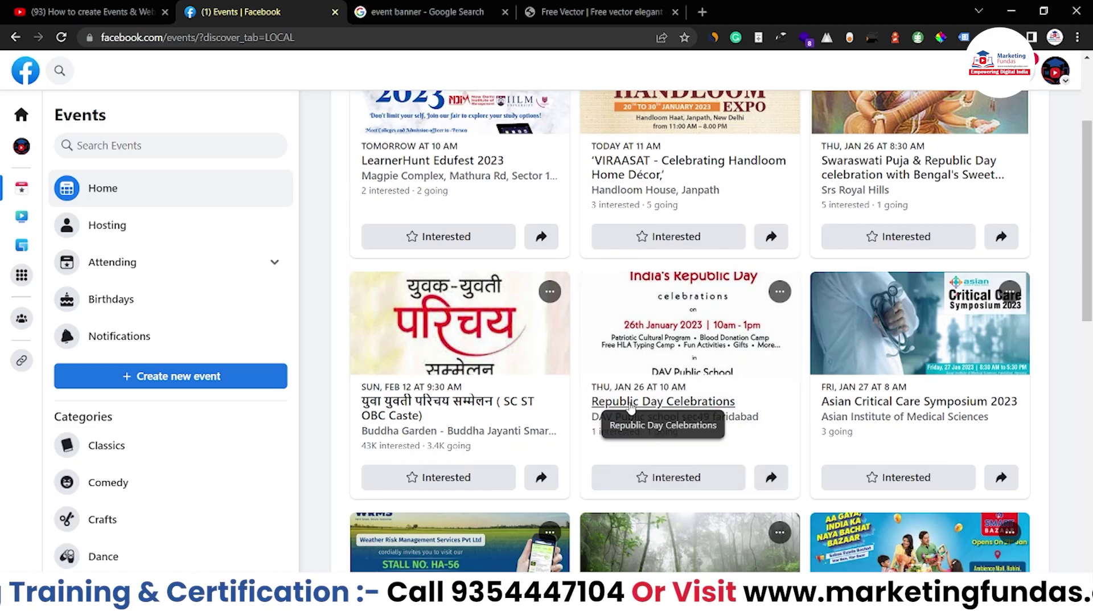
{"action": "scroll", "coordinate": [488, 153], "scroll_direction": "up", "scroll_amount": 3}
{"action": "left_click", "coordinate": [474, 158]}
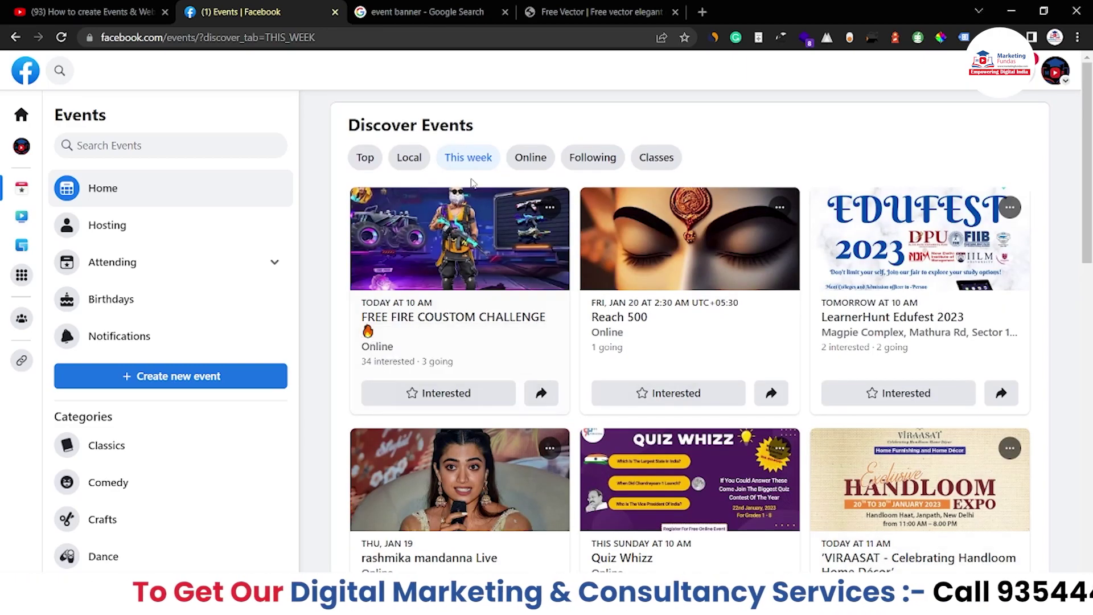
Browse Online events and the empty Following list, ending on the Classes listing.
{"action": "left_click", "coordinate": [529, 161]}
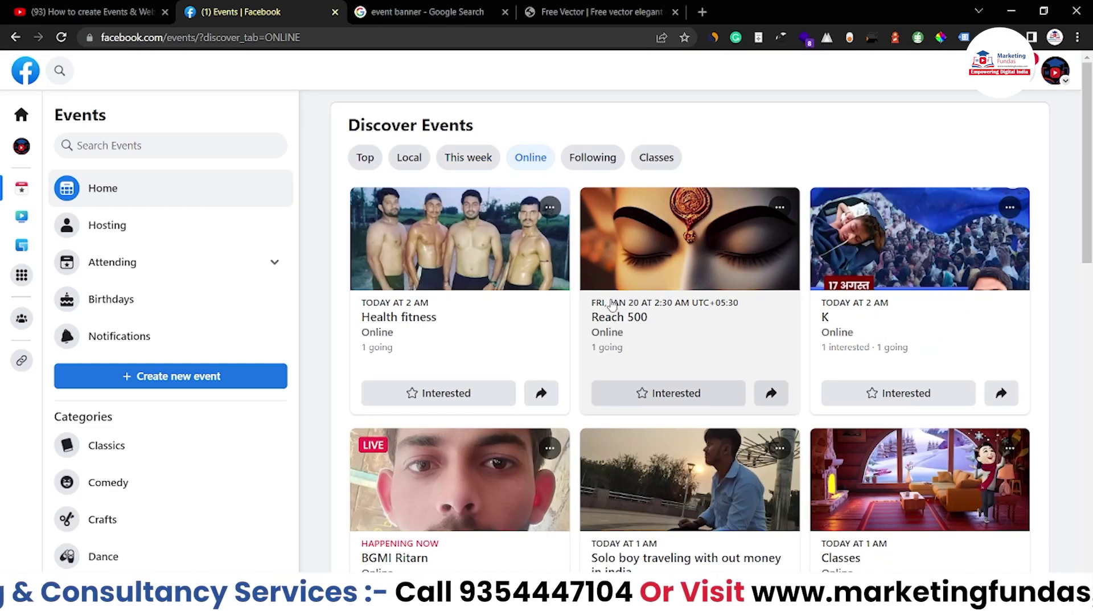
{"action": "scroll", "coordinate": [612, 306], "scroll_direction": "down", "scroll_amount": 2}
{"action": "scroll", "coordinate": [612, 306], "scroll_direction": "down", "scroll_amount": 10}
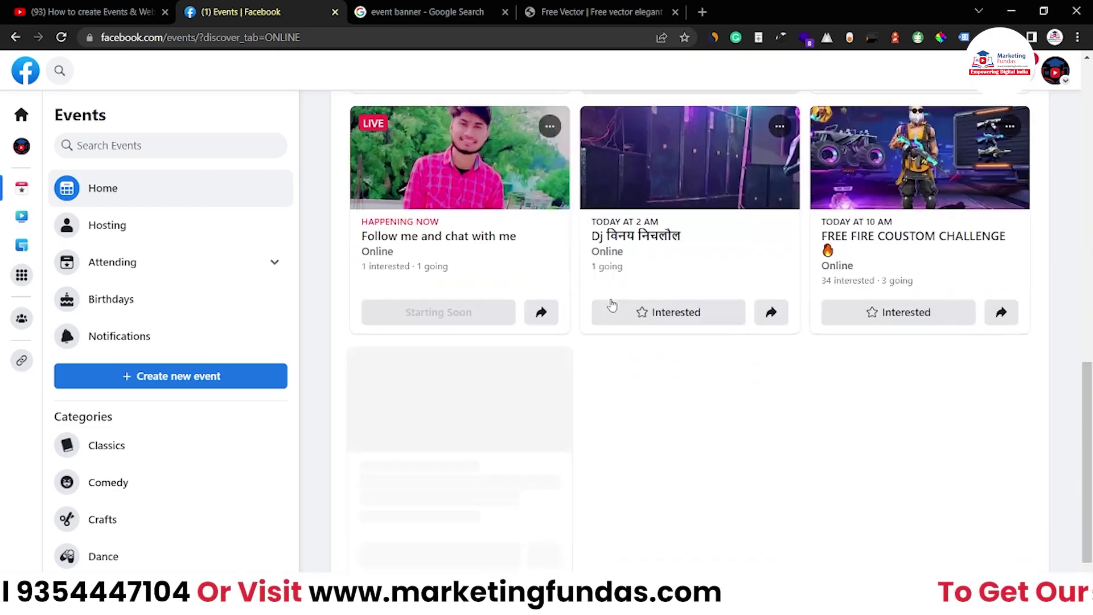
{"action": "scroll", "coordinate": [610, 310], "scroll_direction": "up", "scroll_amount": 12}
{"action": "left_click", "coordinate": [591, 166]}
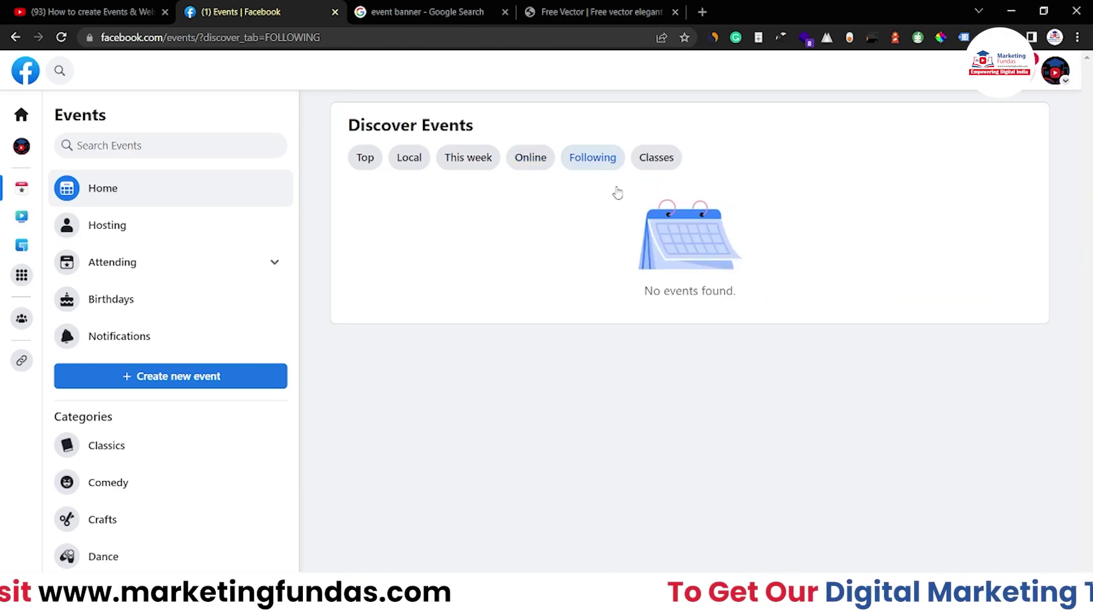
{"action": "mouse_move", "coordinate": [637, 291]}
{"action": "left_mouse_down"}
{"action": "mouse_move", "coordinate": [760, 287]}
{"action": "mouse_move", "coordinate": [759, 300]}
{"action": "mouse_move", "coordinate": [617, 285]}
{"action": "mouse_move", "coordinate": [637, 301]}
{"action": "left_mouse_up"}
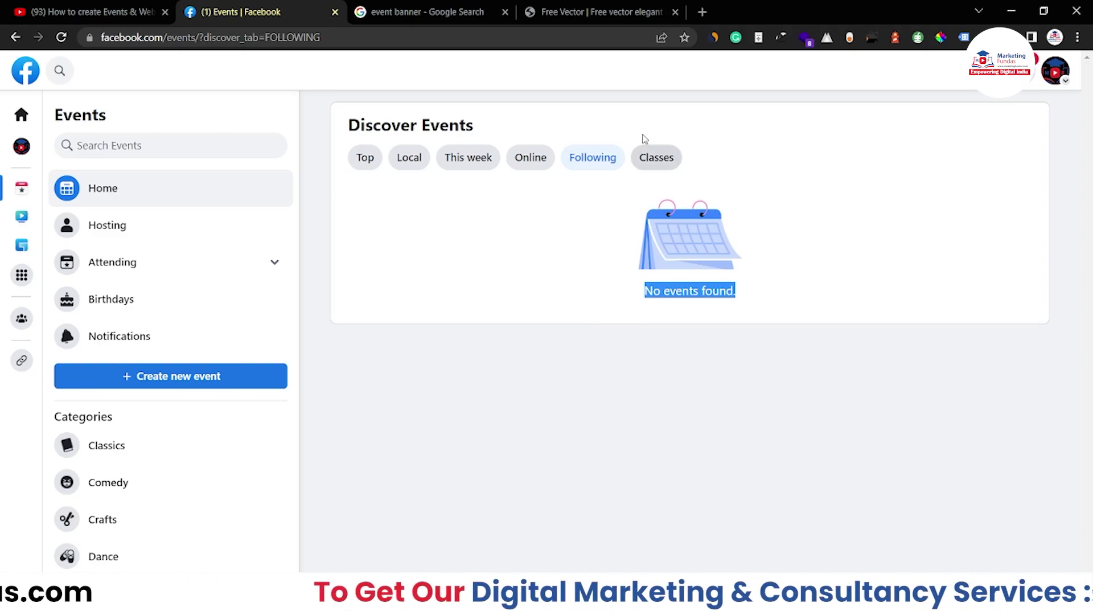
{"action": "left_click", "coordinate": [652, 155]}
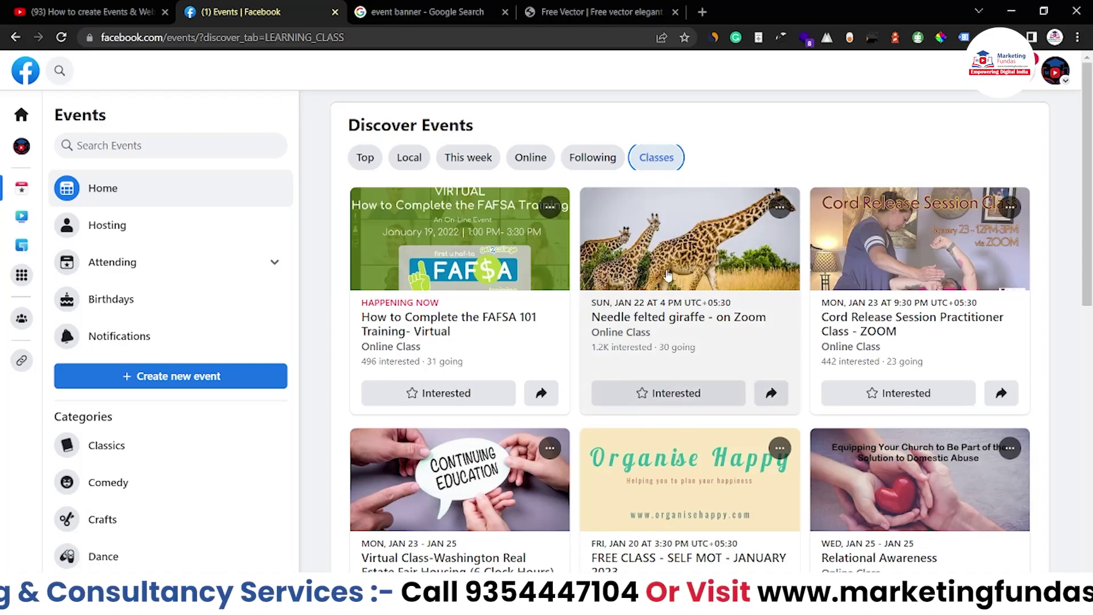
Scroll through the class event cards, then switch Discover Events back to the Top tab.
{"action": "scroll", "coordinate": [668, 276], "scroll_direction": "down", "scroll_amount": 5}
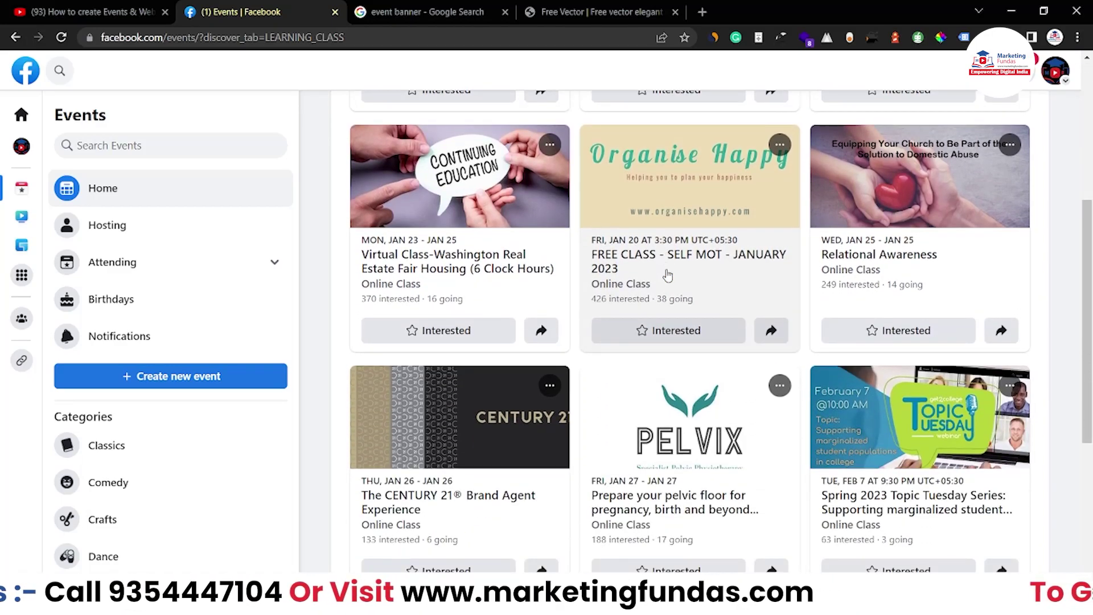
{"action": "scroll", "coordinate": [668, 275], "scroll_direction": "down", "scroll_amount": 1}
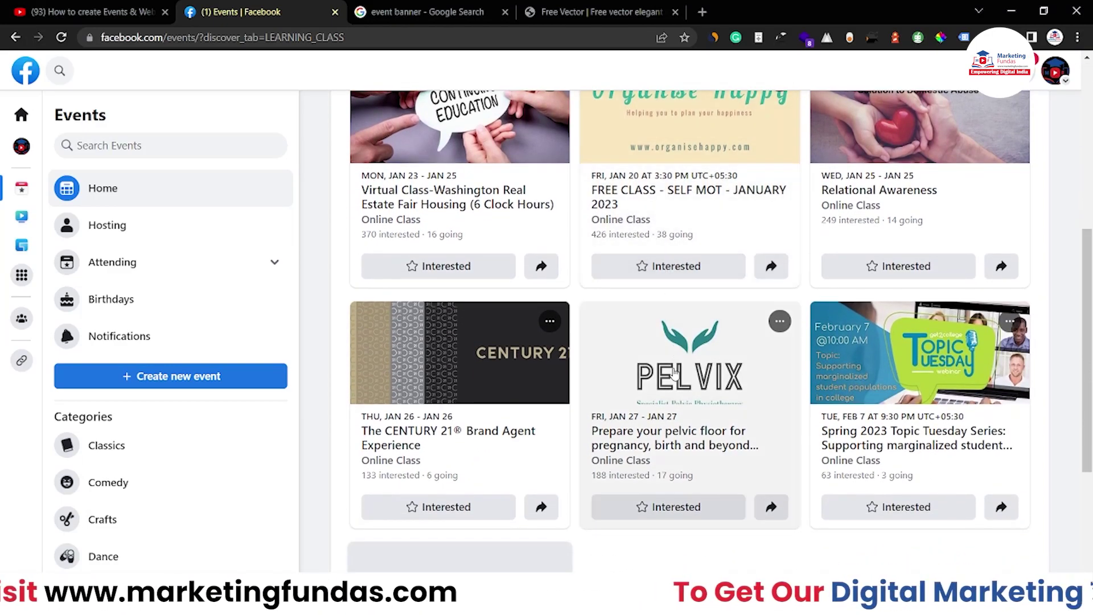
{"action": "scroll", "coordinate": [674, 373], "scroll_direction": "up", "scroll_amount": 7}
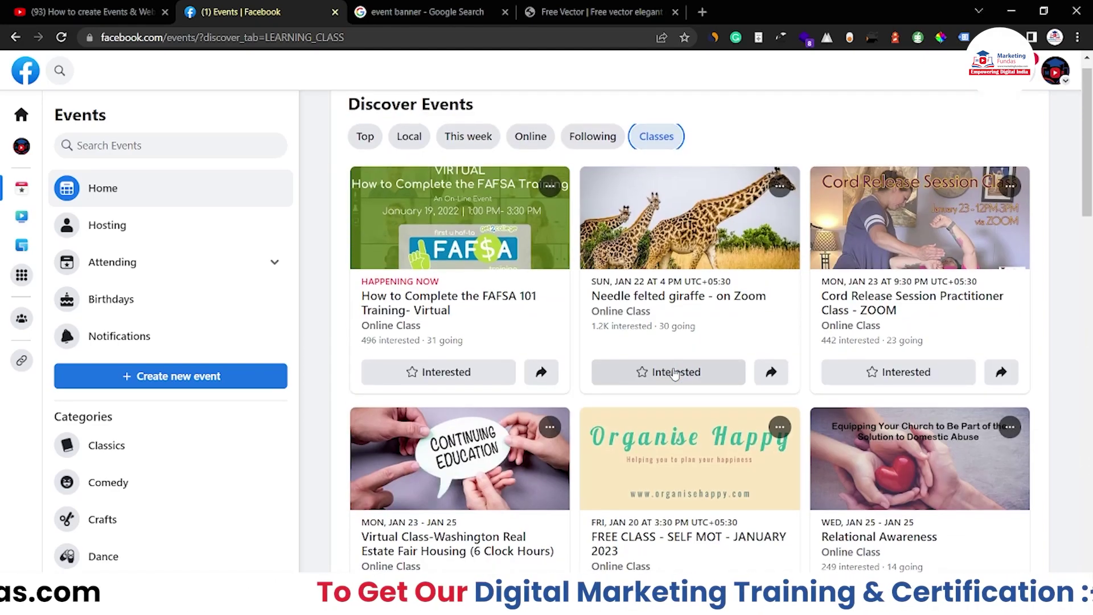
{"action": "scroll", "coordinate": [674, 373], "scroll_direction": "down", "scroll_amount": 9}
{"action": "scroll", "coordinate": [675, 373], "scroll_direction": "up", "scroll_amount": 8}
{"action": "scroll", "coordinate": [591, 319], "scroll_direction": "down", "scroll_amount": 3}
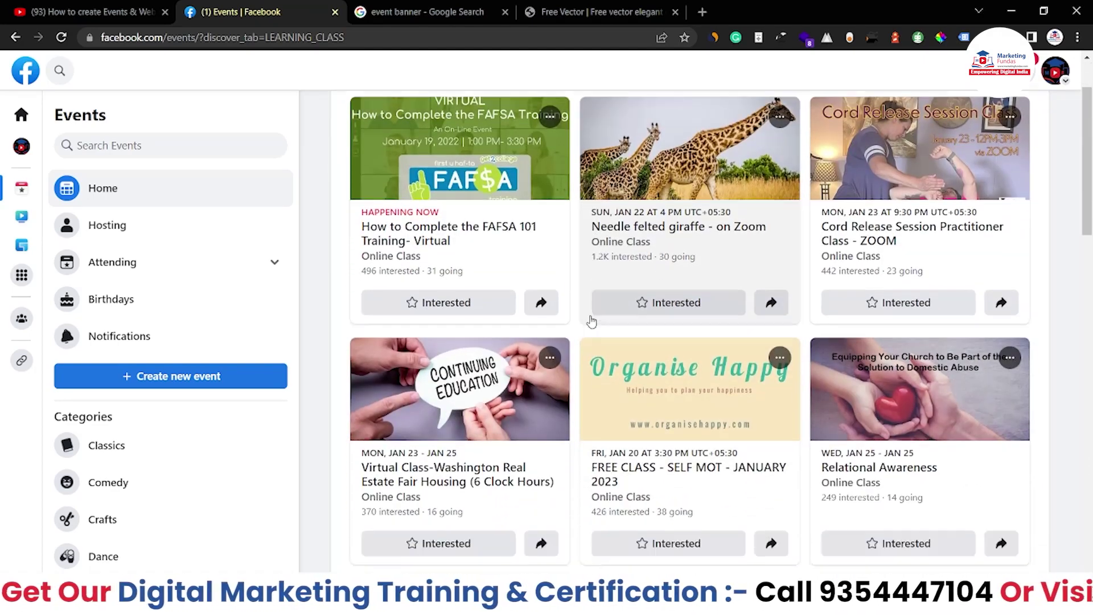
{"action": "scroll", "coordinate": [591, 322], "scroll_direction": "down", "scroll_amount": 13}
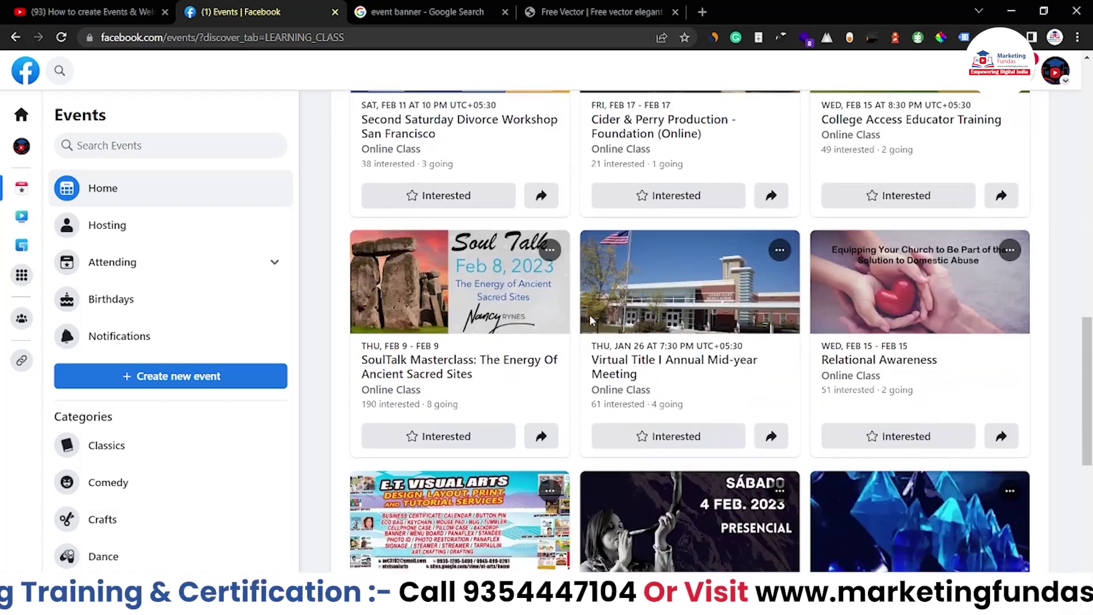
{"action": "scroll", "coordinate": [589, 317], "scroll_direction": "down", "scroll_amount": 5}
{"action": "scroll", "coordinate": [588, 317], "scroll_direction": "up", "scroll_amount": 15}
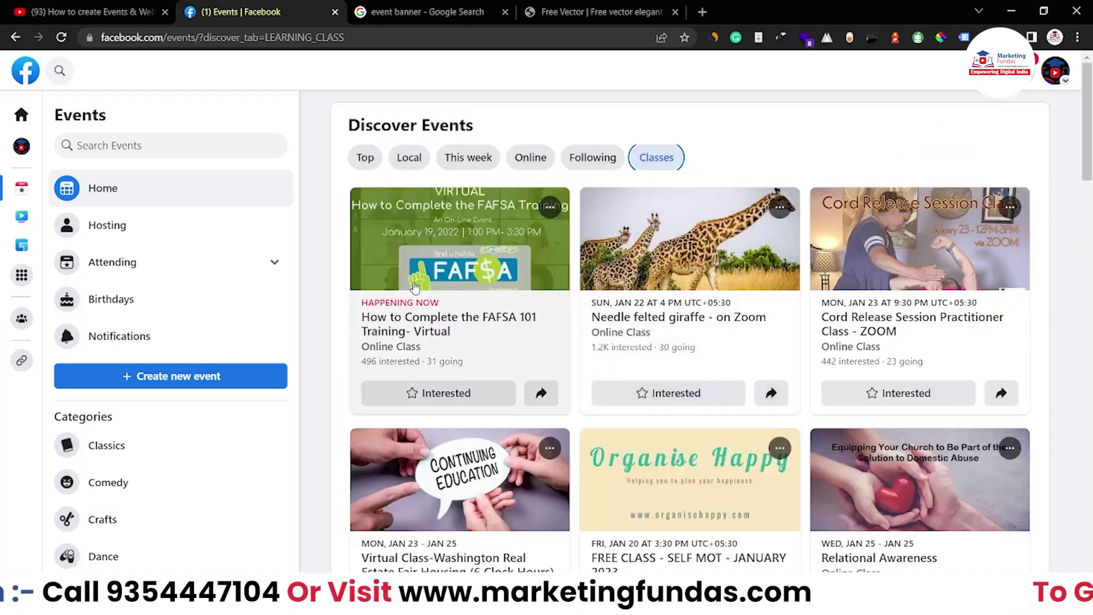
{"action": "scroll", "coordinate": [544, 305], "scroll_direction": "down", "scroll_amount": 2}
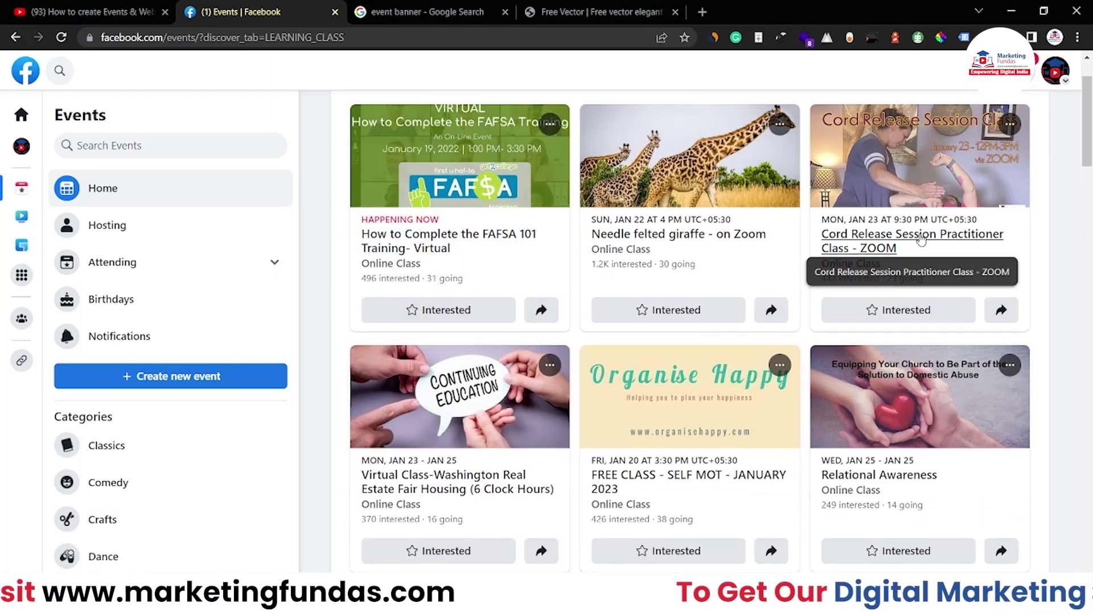
{"action": "scroll", "coordinate": [939, 263], "scroll_direction": "down", "scroll_amount": 2}
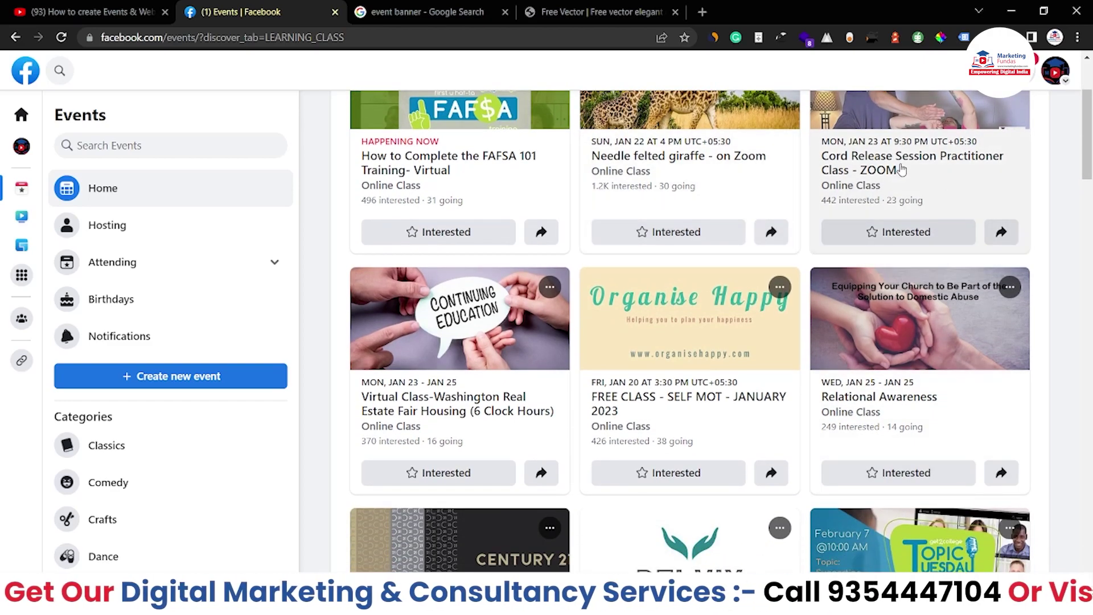
{"action": "scroll", "coordinate": [902, 169], "scroll_direction": "up", "scroll_amount": 1}
{"action": "scroll", "coordinate": [902, 169], "scroll_direction": "down", "scroll_amount": 1}
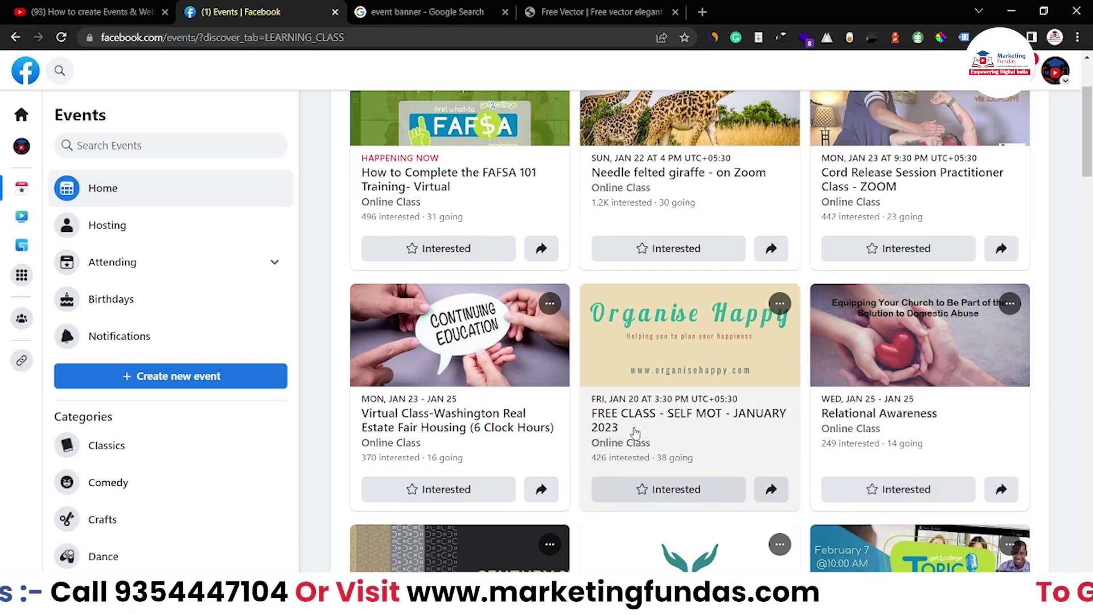
{"action": "scroll", "coordinate": [635, 433], "scroll_direction": "down", "scroll_amount": 1}
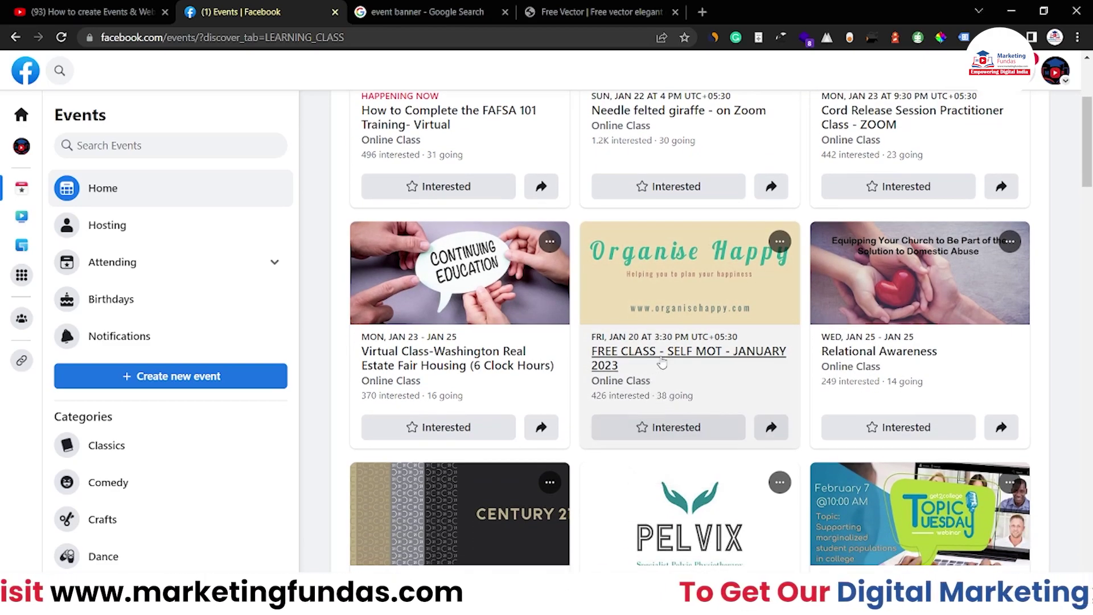
{"action": "scroll", "coordinate": [663, 364], "scroll_direction": "down", "scroll_amount": 2}
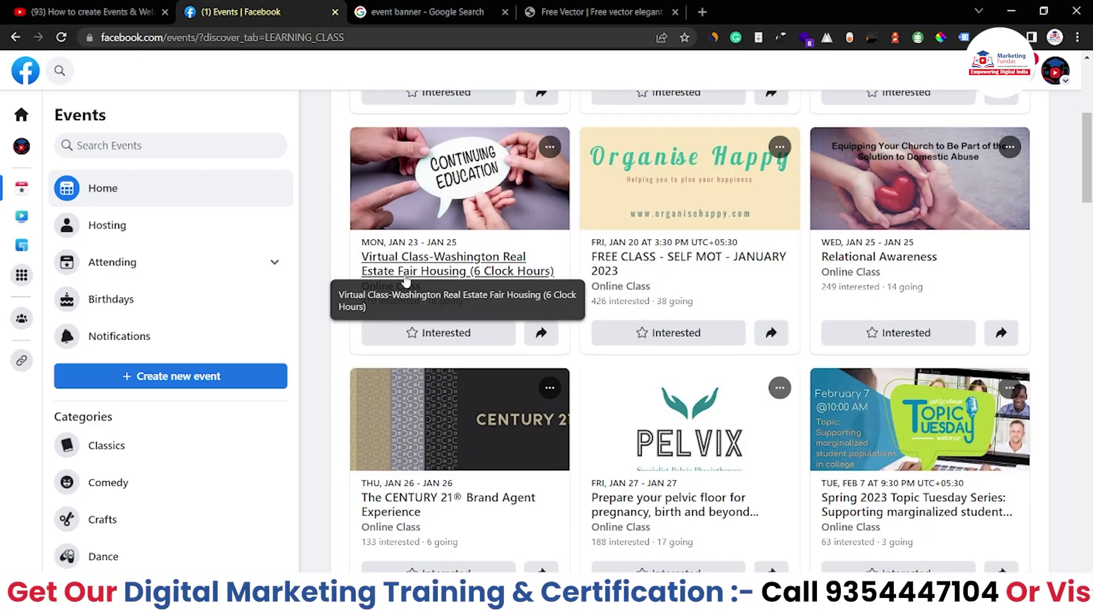
{"action": "scroll", "coordinate": [418, 262], "scroll_direction": "up", "scroll_amount": 5}
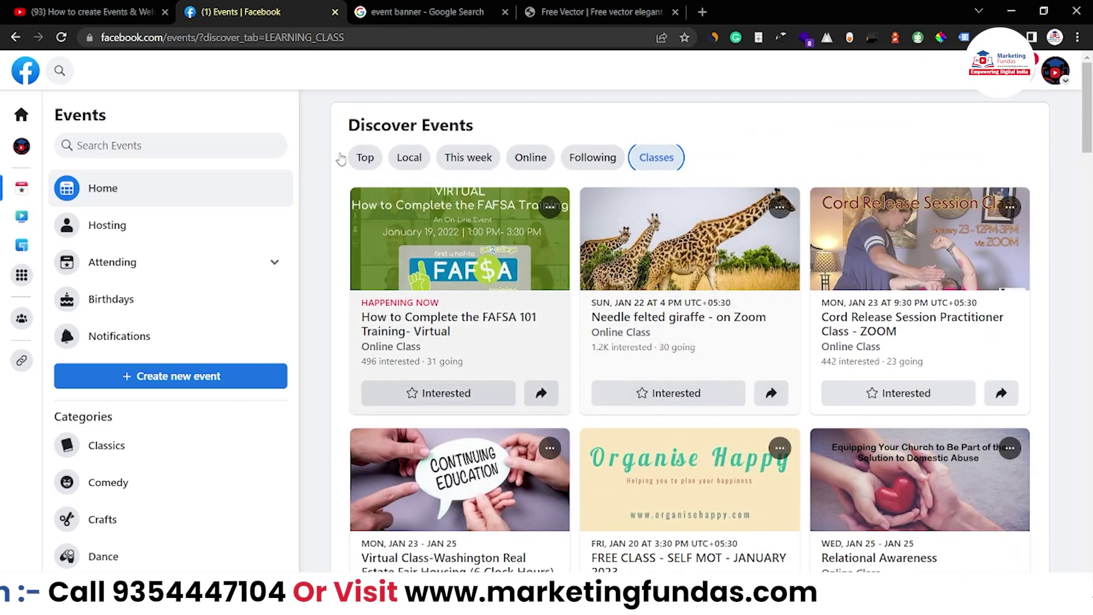
{"action": "left_click", "coordinate": [372, 164]}
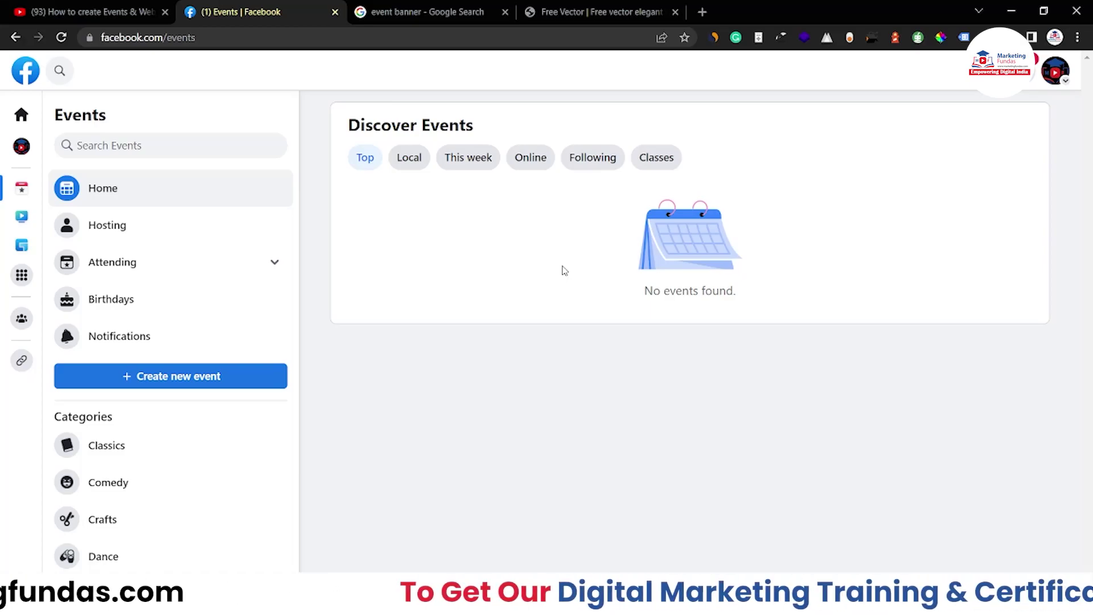
Open Hosting, view the Paid online events tab, then return to the Your Events overview.
{"action": "left_click", "coordinate": [122, 224]}
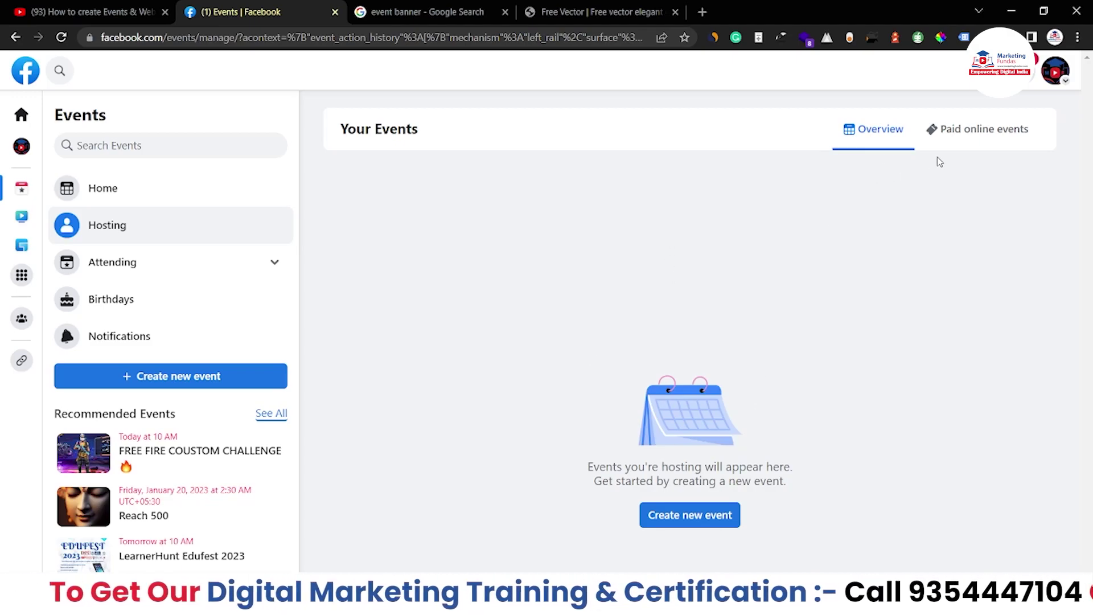
{"action": "left_click", "coordinate": [956, 144]}
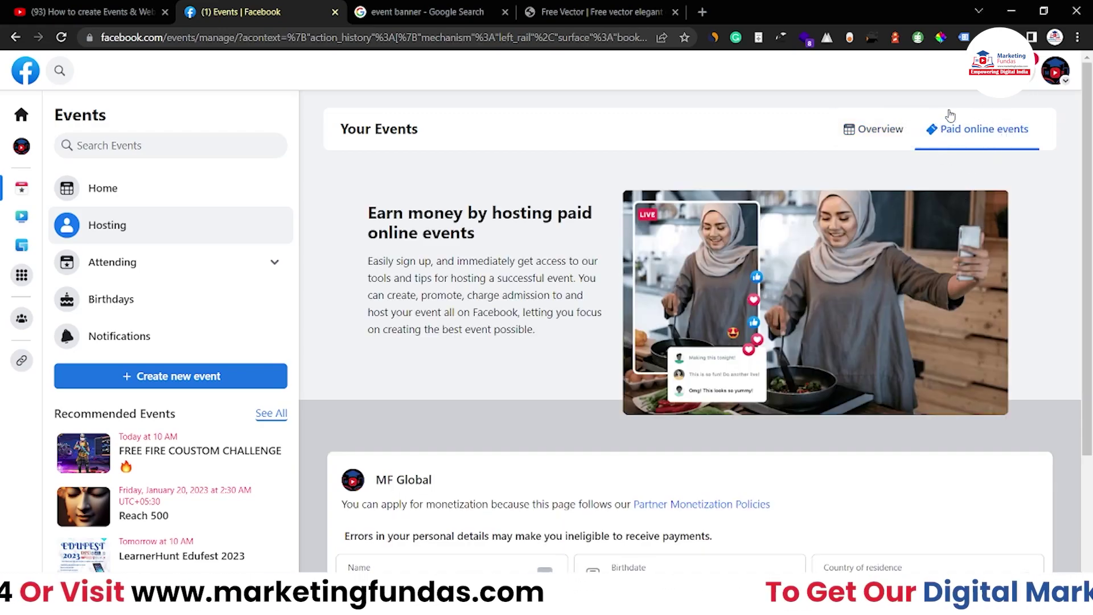
{"action": "scroll", "coordinate": [1089, 172], "scroll_direction": "down", "scroll_amount": 1}
{"action": "scroll", "coordinate": [898, 110], "scroll_direction": "up", "scroll_amount": 1}
{"action": "left_click", "coordinate": [882, 130]}
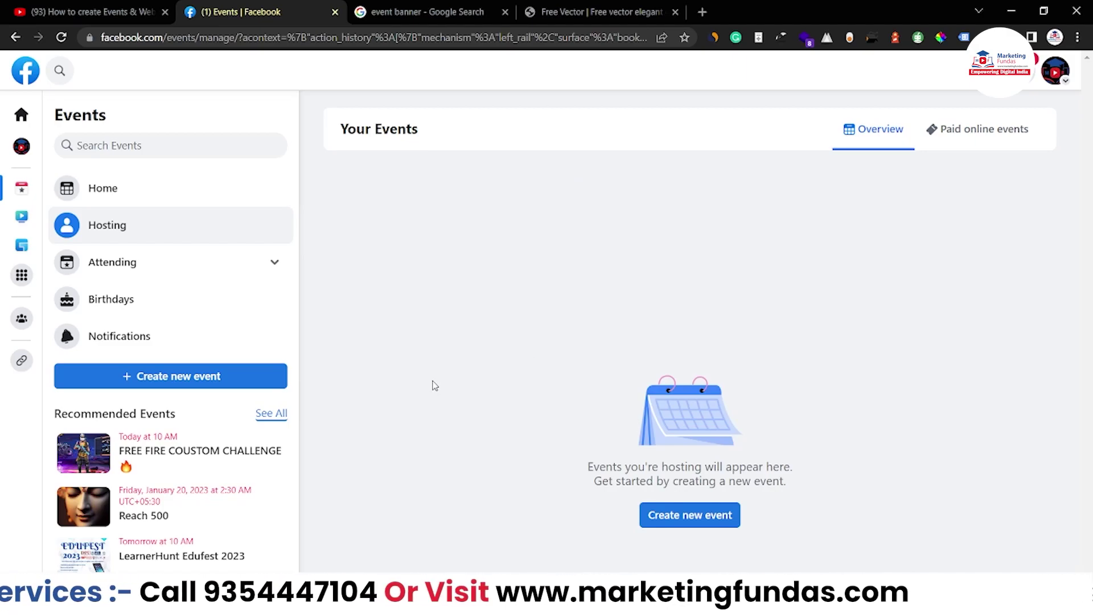
Expand Attending, view the Going, Invites and Interested lists, then return to Events Home.
{"action": "left_click", "coordinate": [276, 266]}
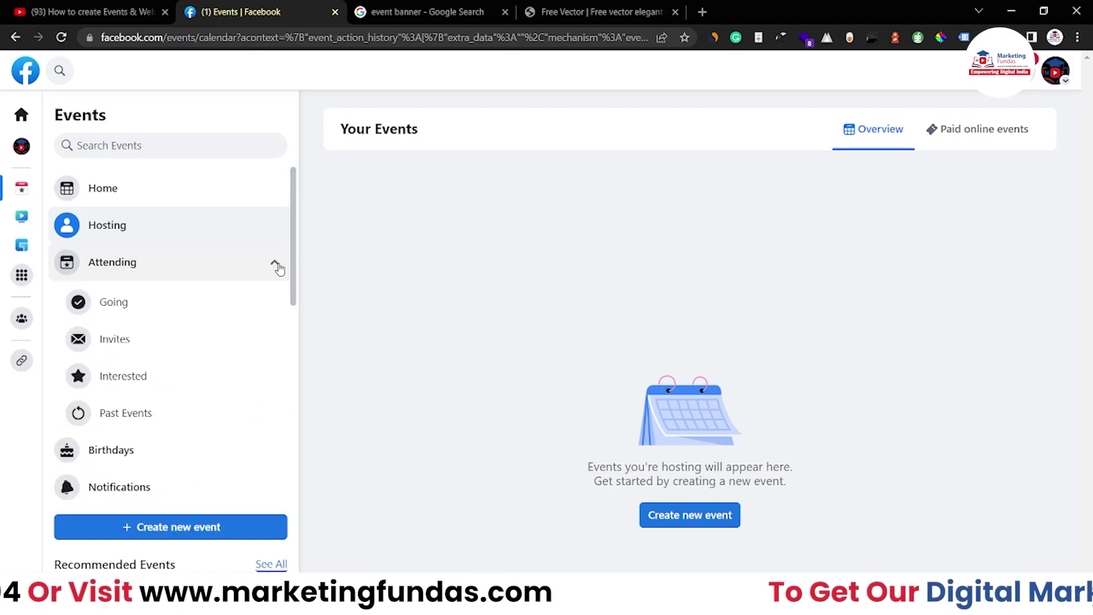
{"action": "scroll", "coordinate": [193, 307], "scroll_direction": "down", "scroll_amount": 1}
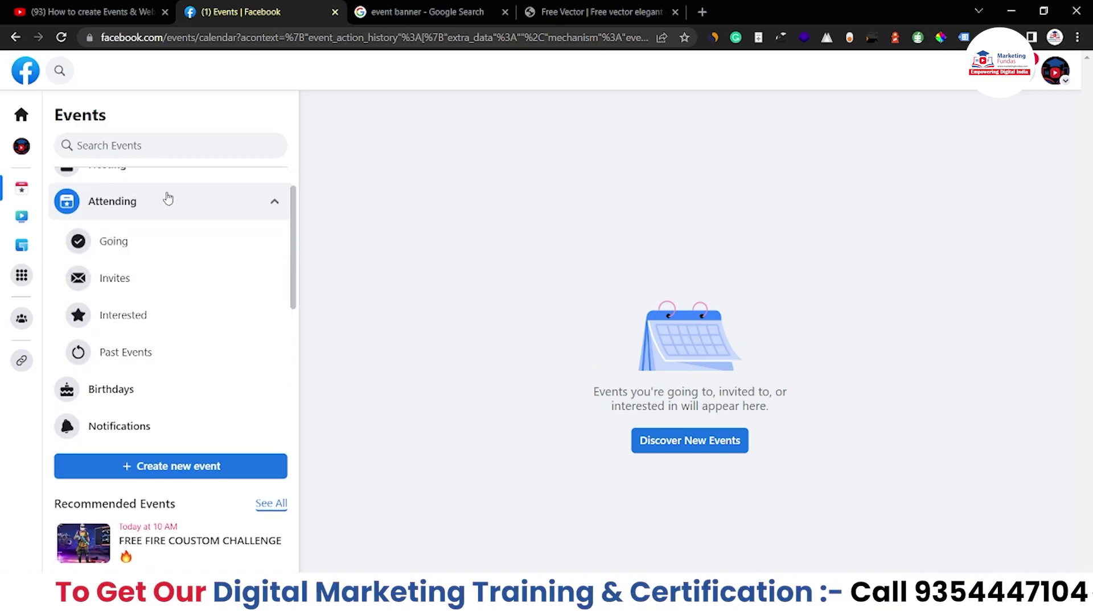
{"action": "left_click", "coordinate": [161, 255]}
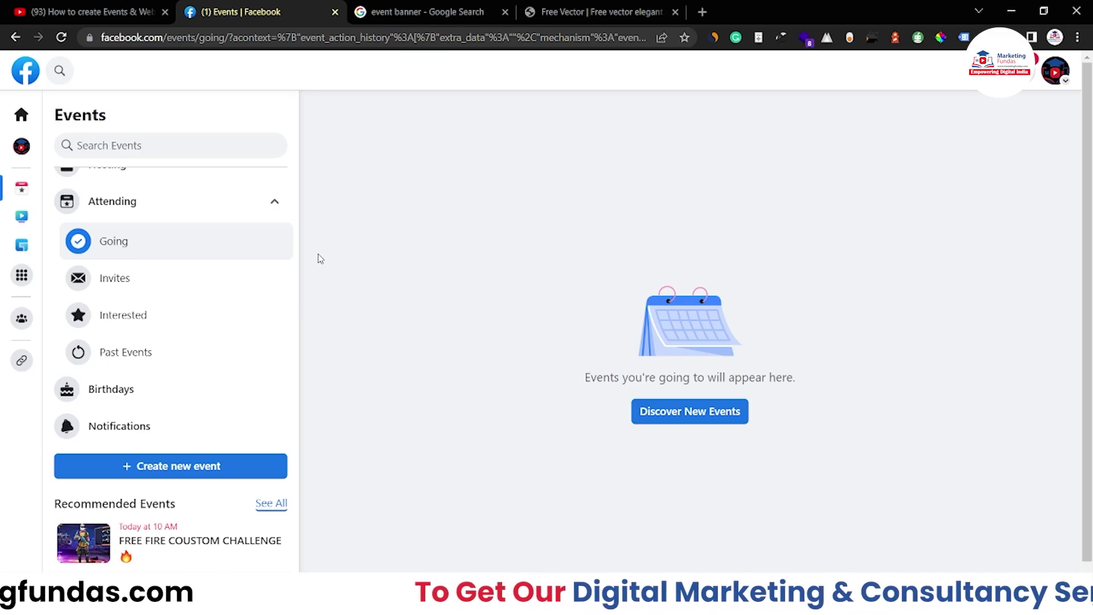
{"action": "left_click", "coordinate": [114, 279]}
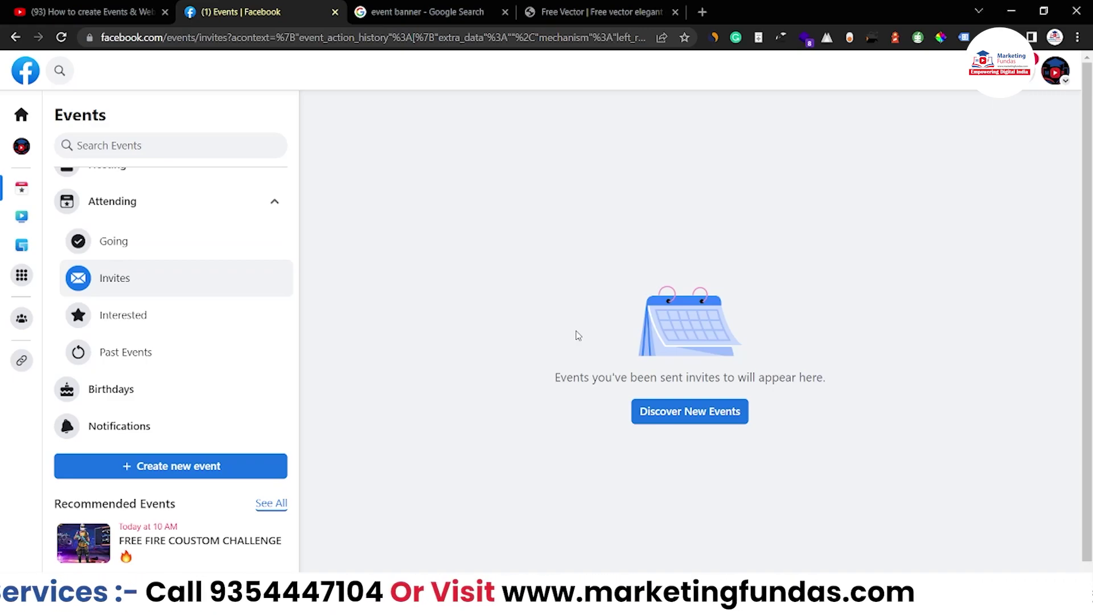
{"action": "left_click", "coordinate": [162, 316]}
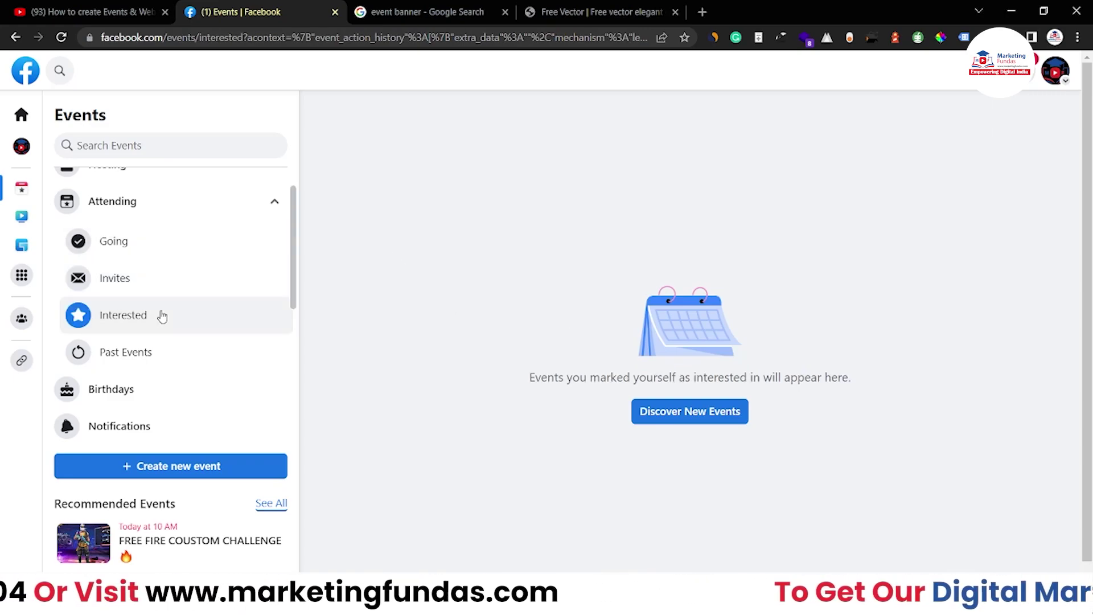
{"action": "scroll", "coordinate": [161, 316], "scroll_direction": "up", "scroll_amount": 2}
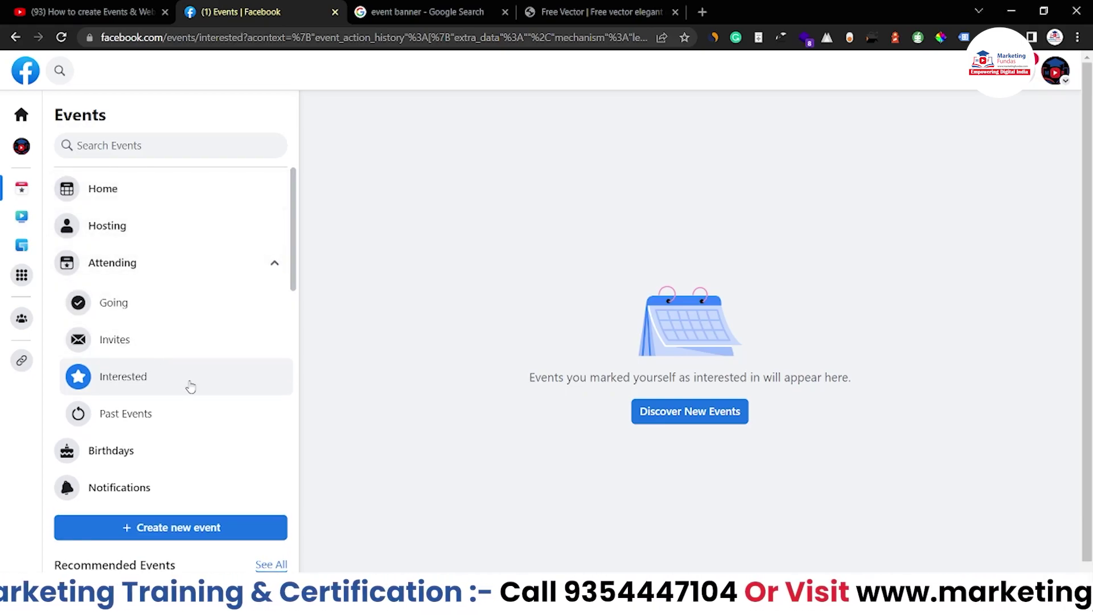
{"action": "left_click", "coordinate": [102, 188]}
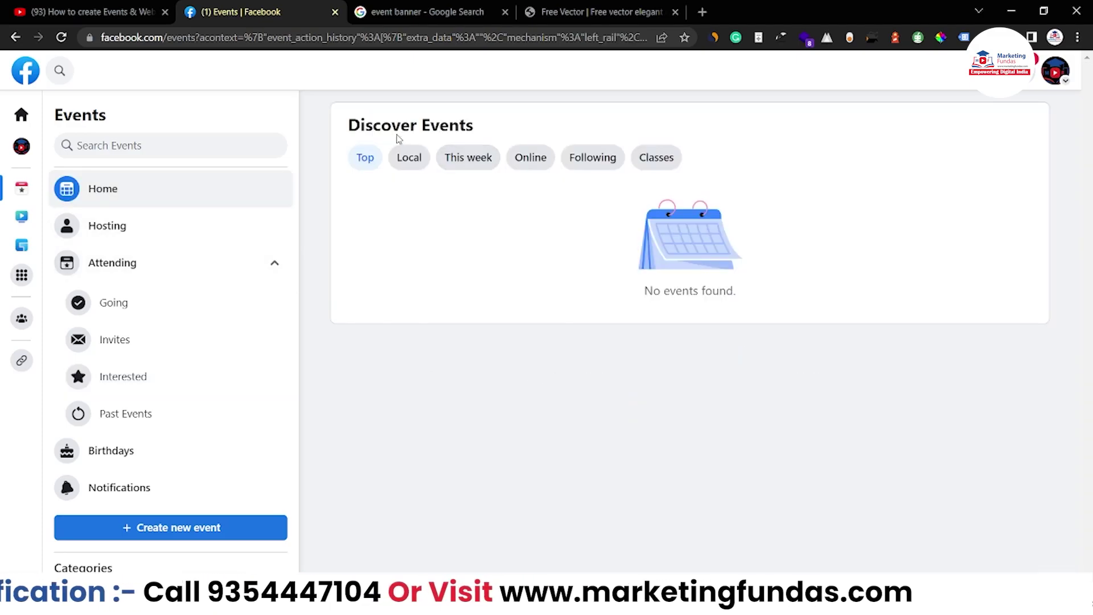
Browse Local events and mark the e4m-DNPA Digital Media Conference card as Interested.
{"action": "left_click", "coordinate": [408, 159]}
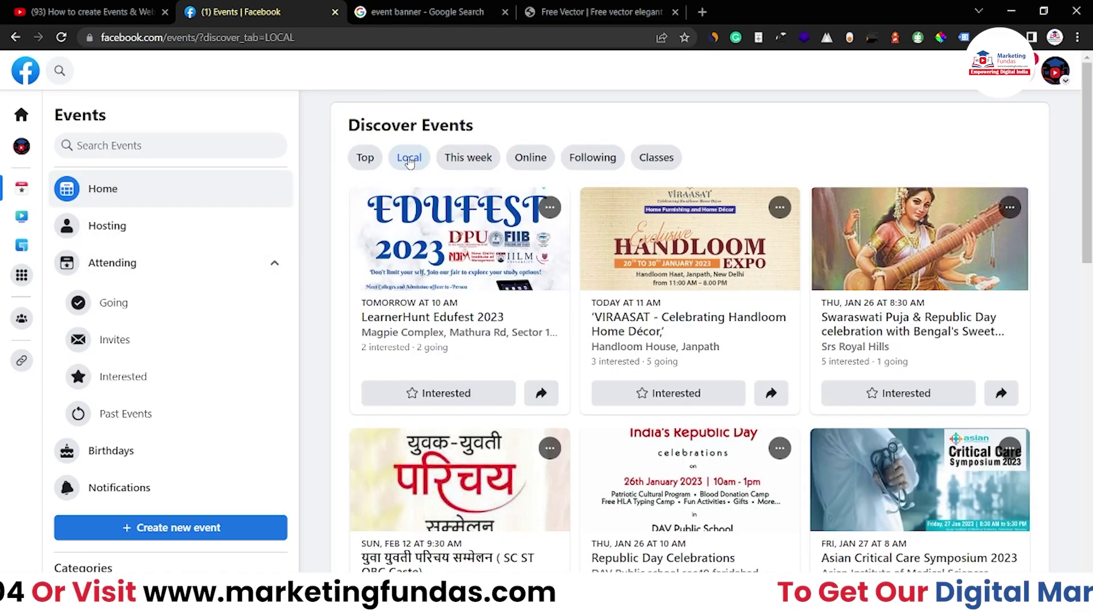
{"action": "scroll", "coordinate": [433, 393], "scroll_direction": "down", "scroll_amount": 10}
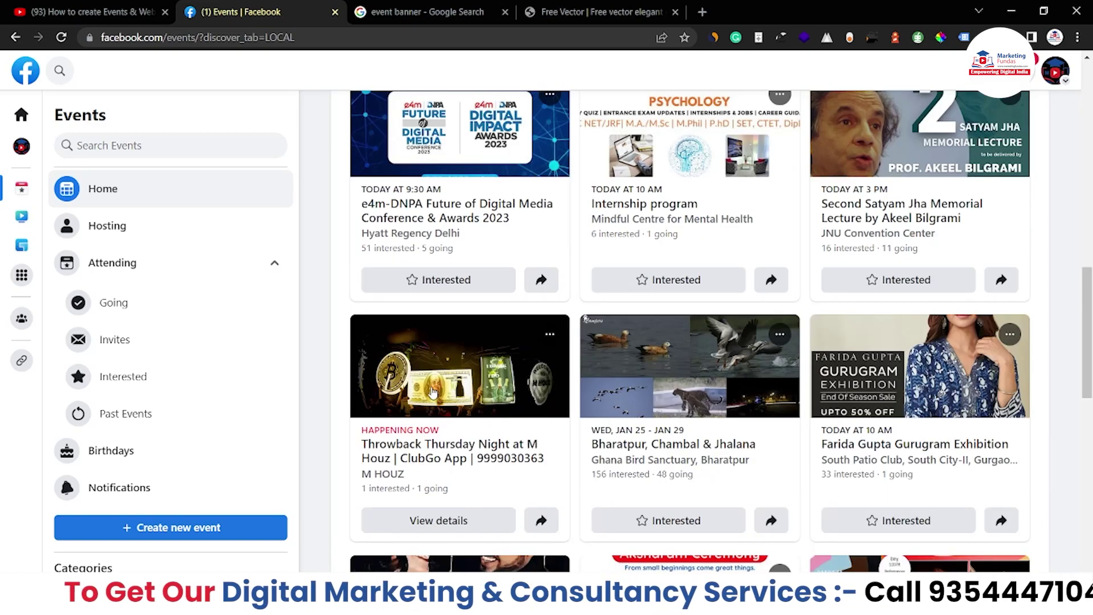
{"action": "scroll", "coordinate": [432, 392], "scroll_direction": "down", "scroll_amount": 3}
{"action": "scroll", "coordinate": [433, 392], "scroll_direction": "down", "scroll_amount": 1}
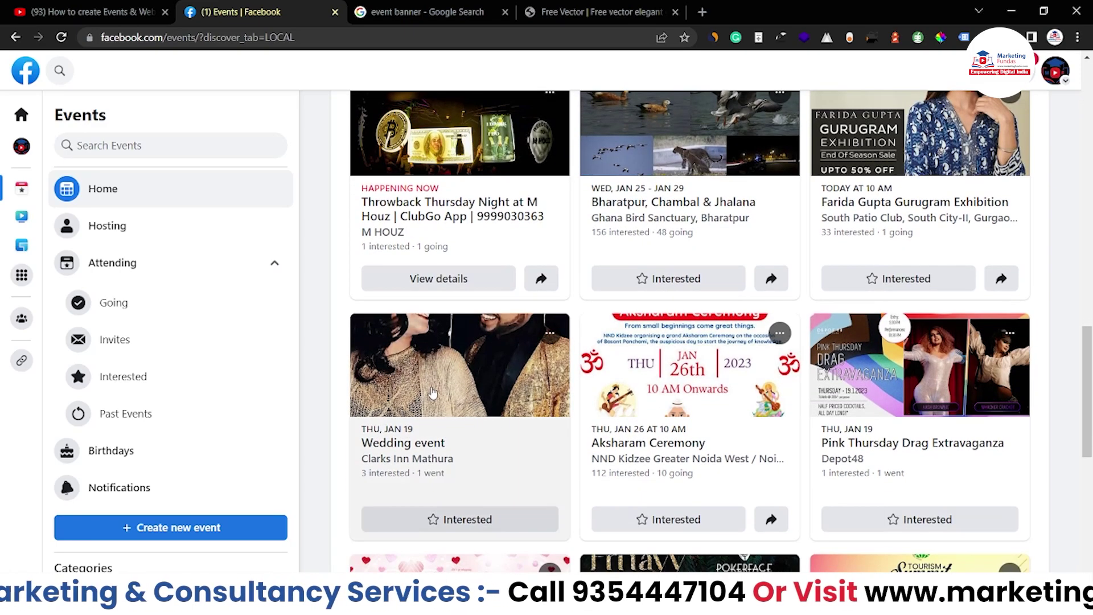
{"action": "scroll", "coordinate": [433, 391], "scroll_direction": "up", "scroll_amount": 6}
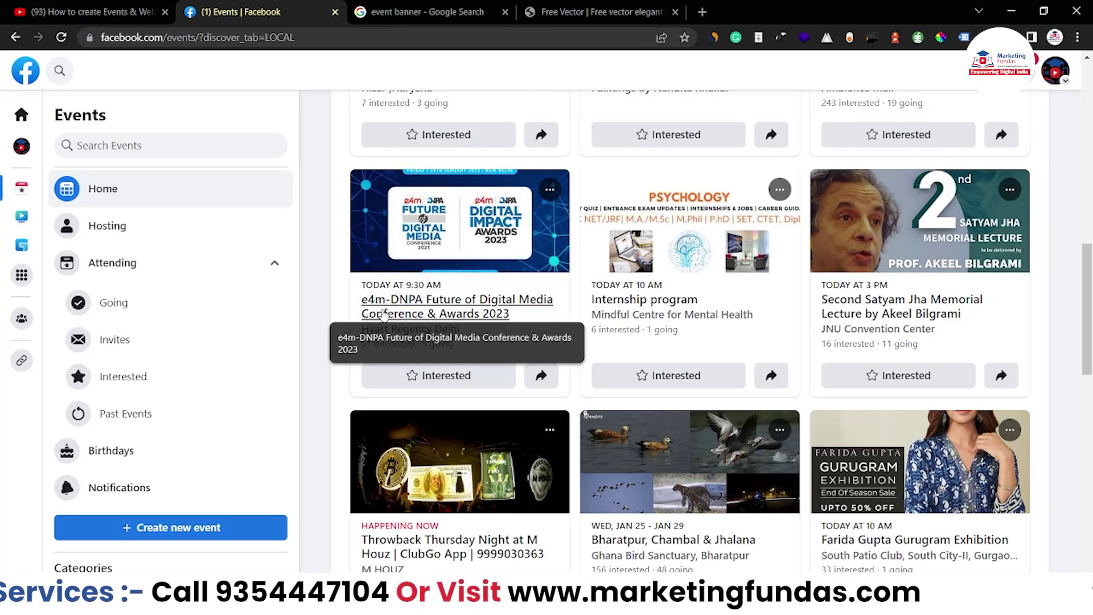
{"action": "left_click", "coordinate": [428, 375]}
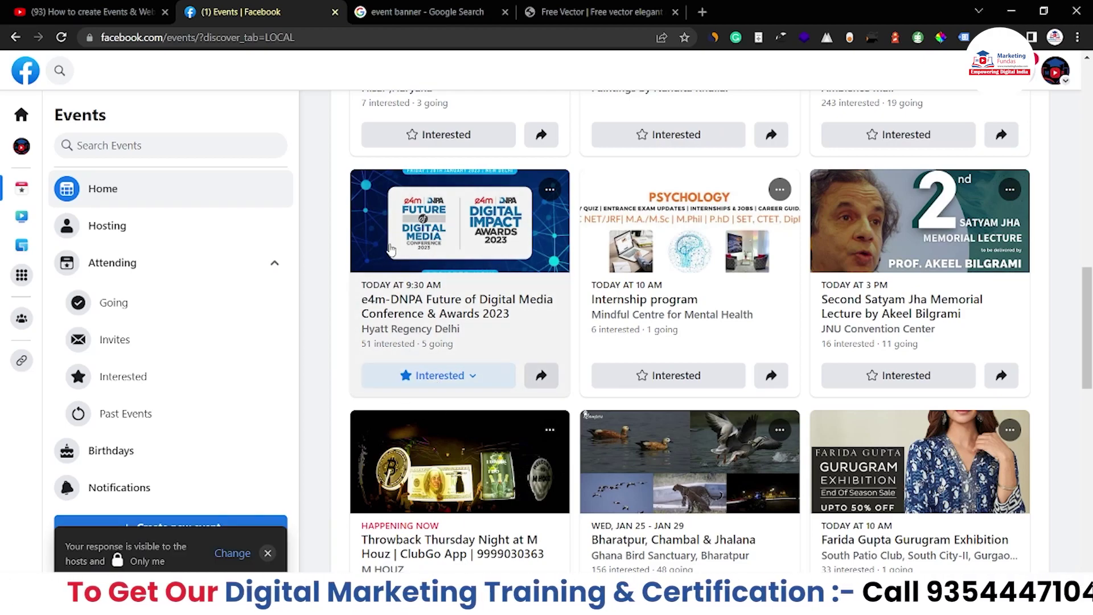
Open Attending and check the Interested and Invites lists for the e4m-DNPA conference.
{"action": "left_click", "coordinate": [177, 265]}
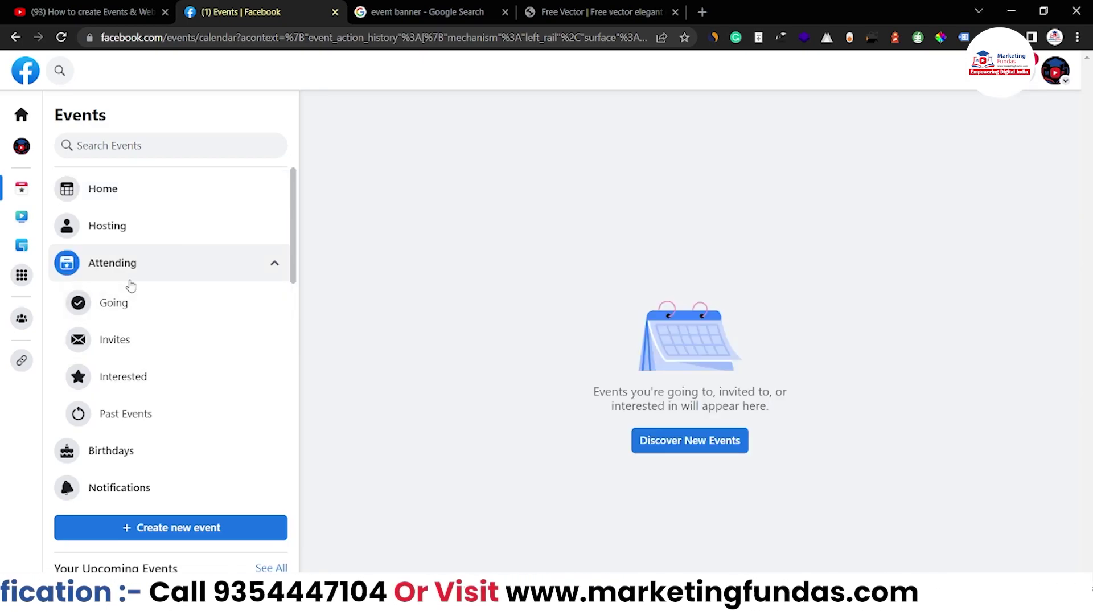
{"action": "left_click", "coordinate": [140, 382]}
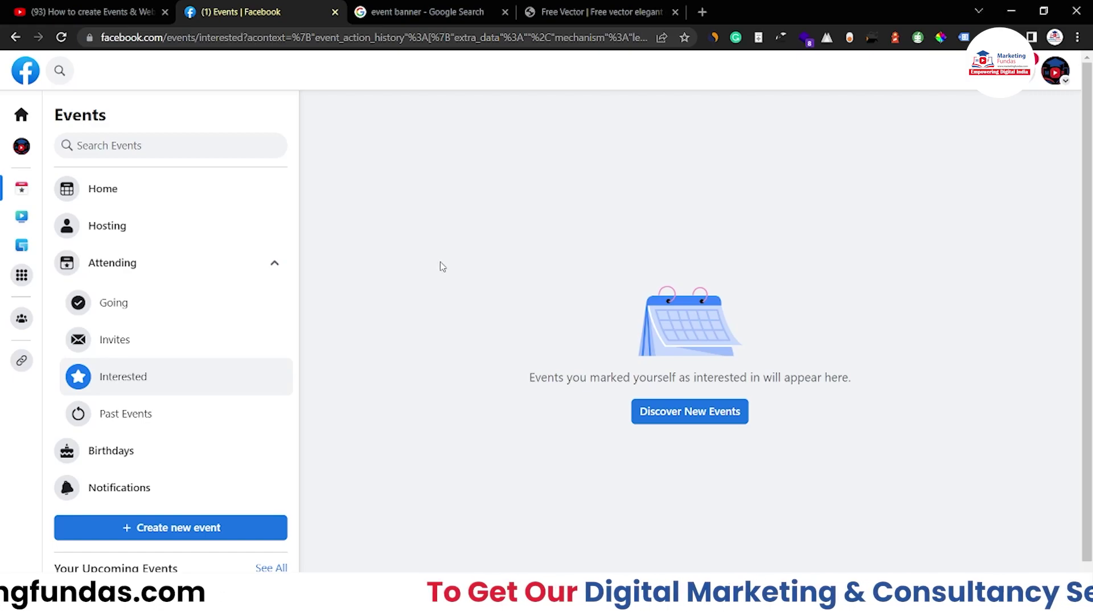
{"action": "left_click", "coordinate": [219, 347]}
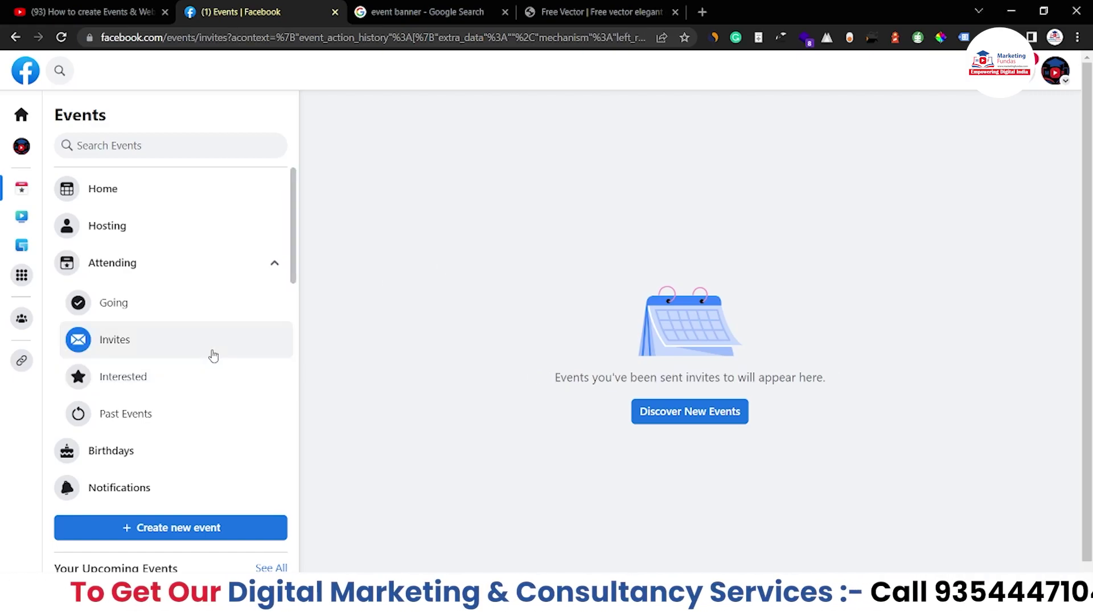
{"action": "left_click", "coordinate": [211, 376]}
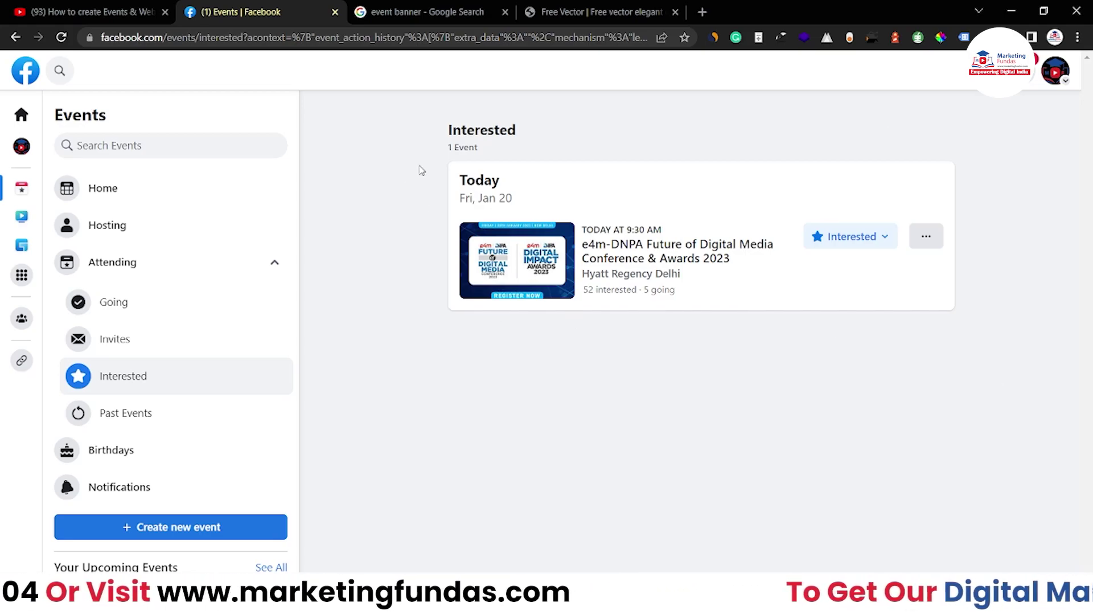
Review the empty Past Events list, then open the Birthdays page.
{"action": "left_click", "coordinate": [129, 415]}
{"action": "scroll", "coordinate": [237, 397], "scroll_direction": "down", "scroll_amount": 2}
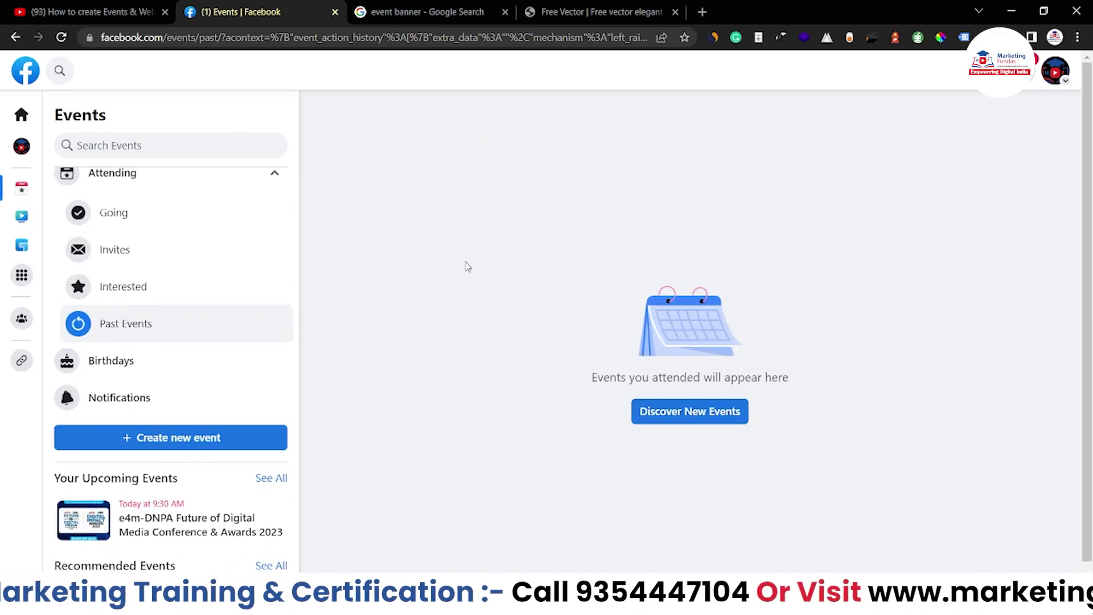
{"action": "left_click_drag", "start_coordinate": [294, 297], "coordinate": [295, 267]}
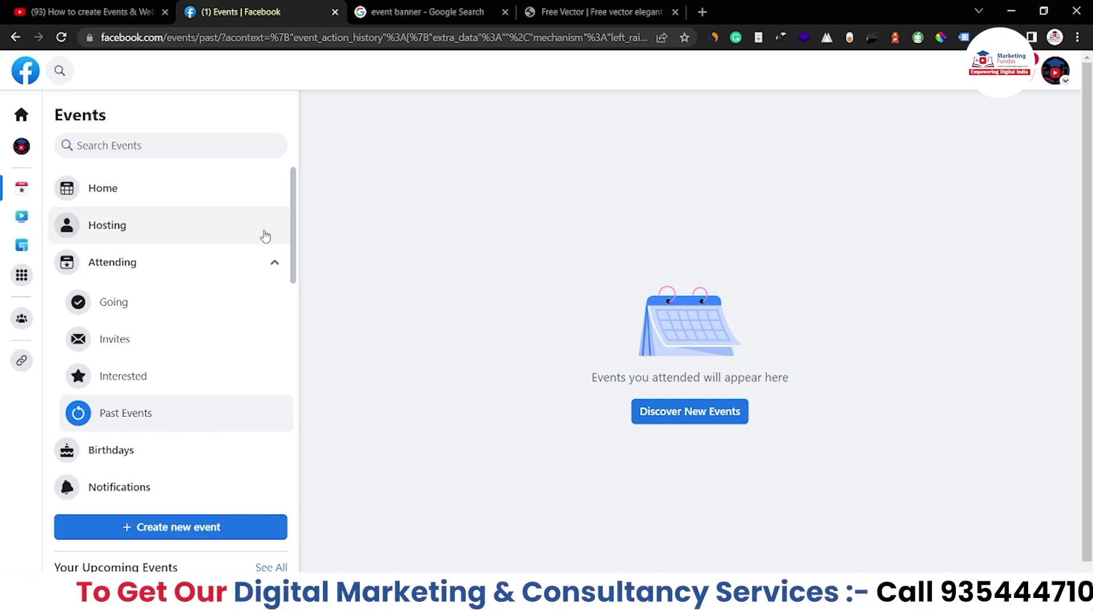
{"action": "left_click_drag", "start_coordinate": [295, 242], "coordinate": [296, 248]}
{"action": "left_click", "coordinate": [146, 425]}
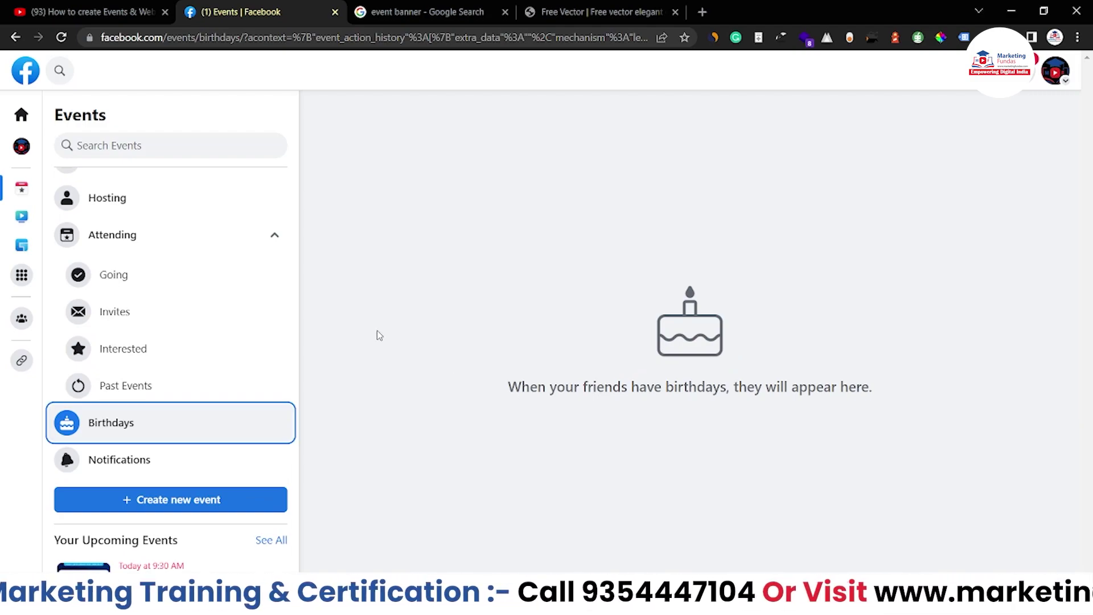
Select Attending and collapse its sub-items, then start a new event from Create new event.
{"action": "scroll", "coordinate": [195, 306], "scroll_direction": "down", "scroll_amount": 2}
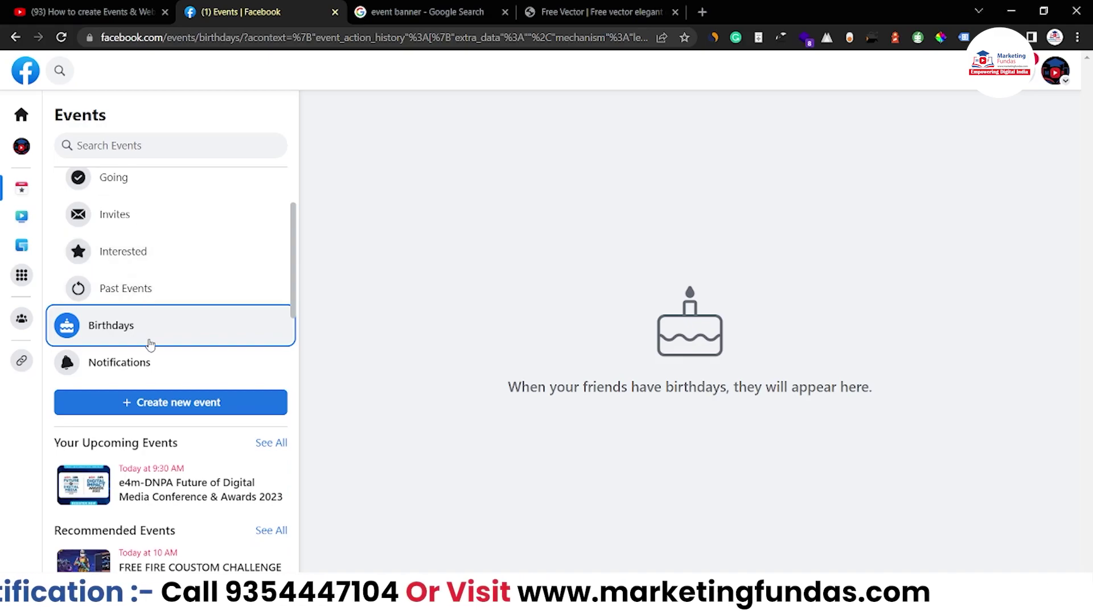
{"action": "scroll", "coordinate": [183, 242], "scroll_direction": "up", "scroll_amount": 1}
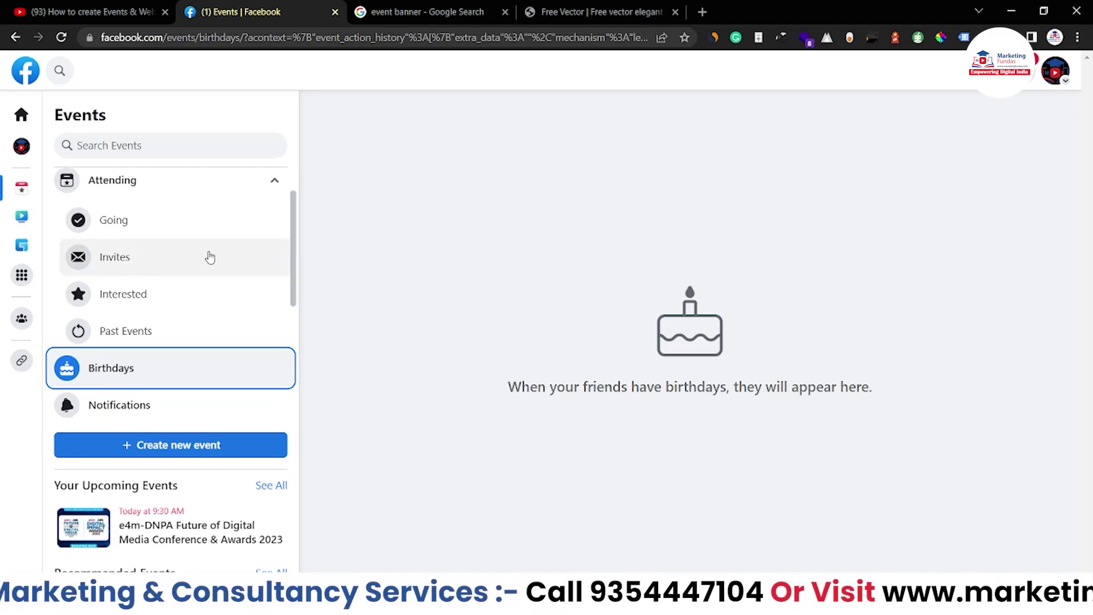
{"action": "scroll", "coordinate": [146, 408], "scroll_direction": "up", "scroll_amount": 2}
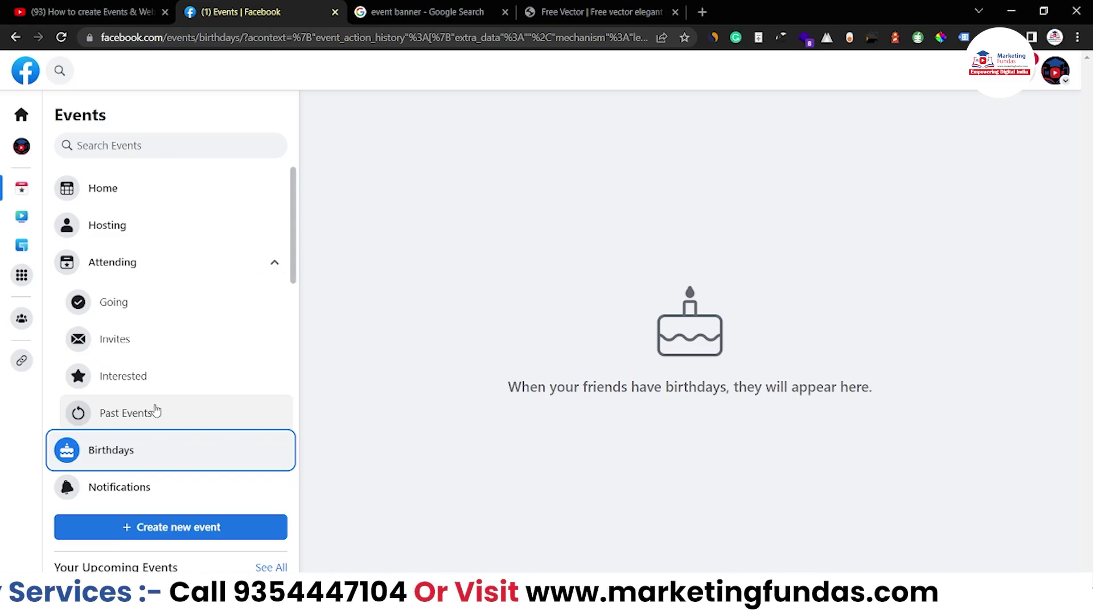
{"action": "scroll", "coordinate": [155, 410], "scroll_direction": "down", "scroll_amount": 1}
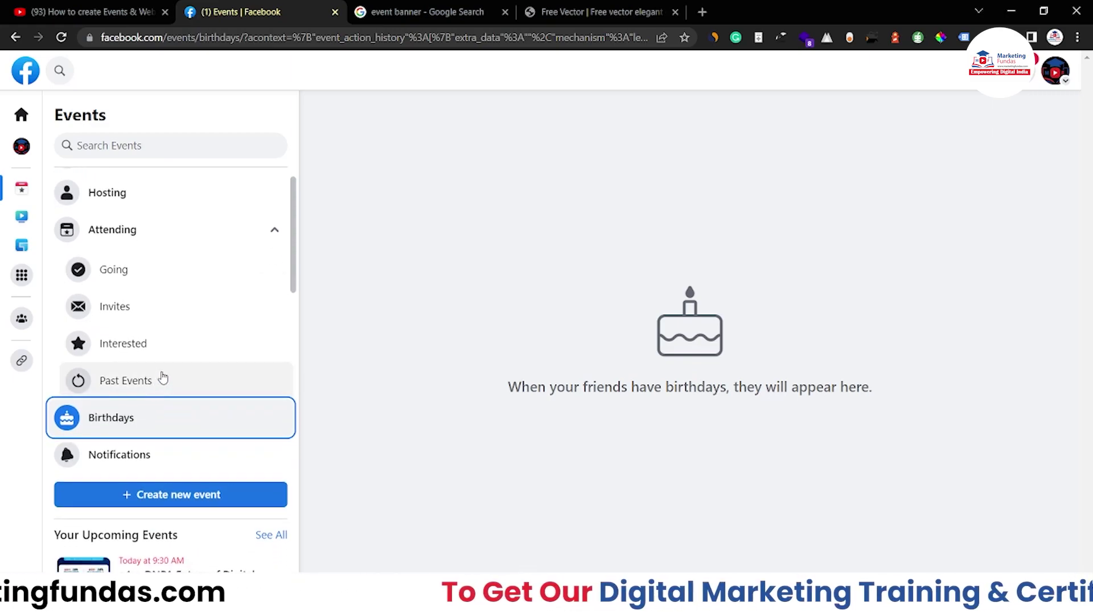
{"action": "scroll", "coordinate": [163, 378], "scroll_direction": "up", "scroll_amount": 1}
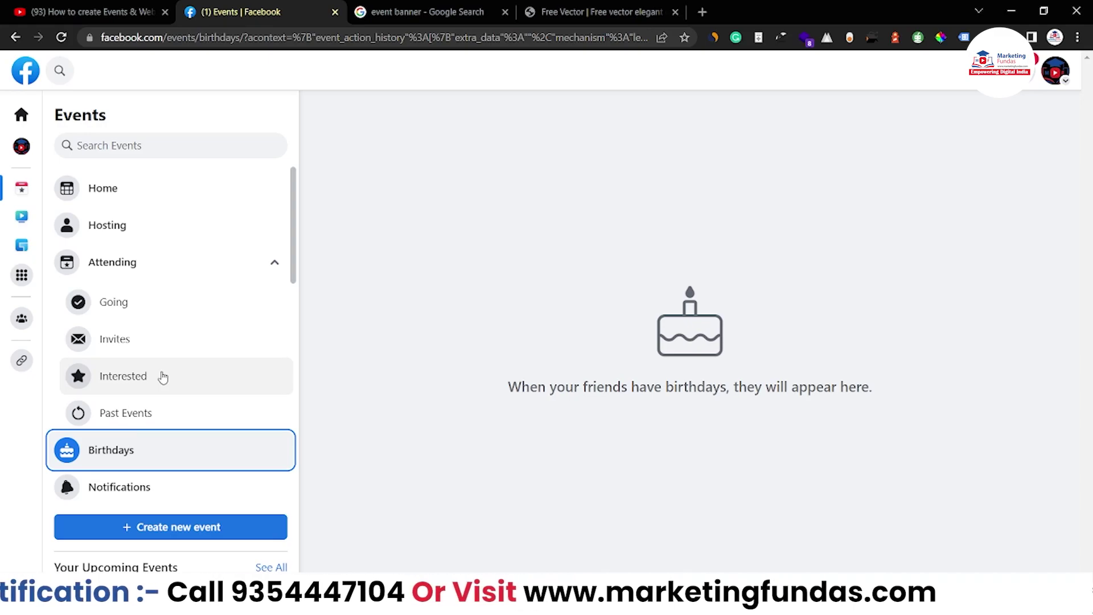
{"action": "scroll", "coordinate": [162, 377], "scroll_direction": "down", "scroll_amount": 1}
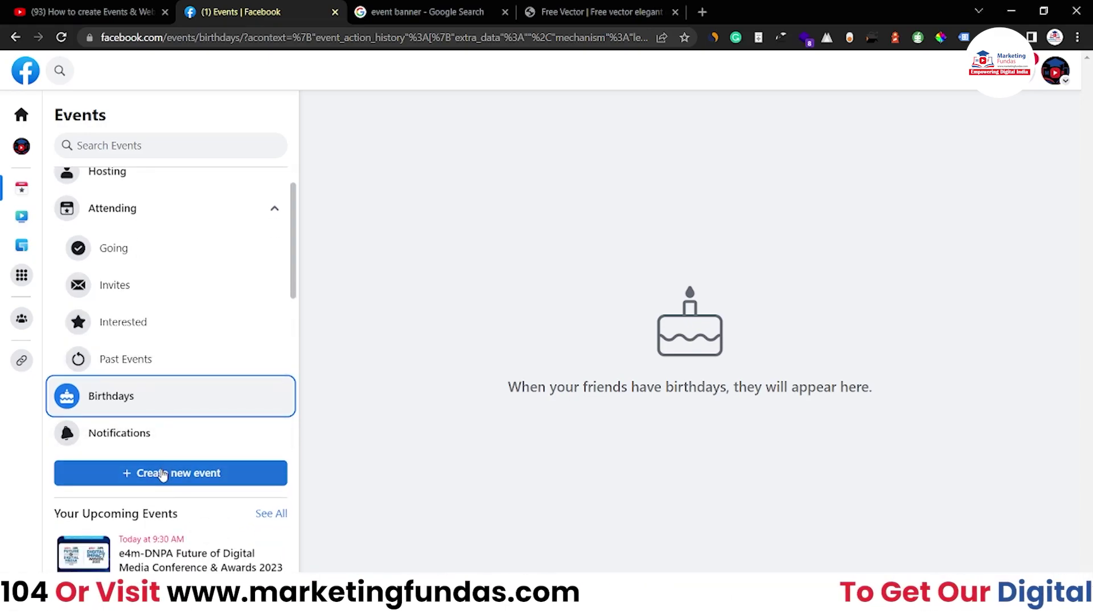
{"action": "scroll", "coordinate": [239, 370], "scroll_direction": "up", "scroll_amount": 1}
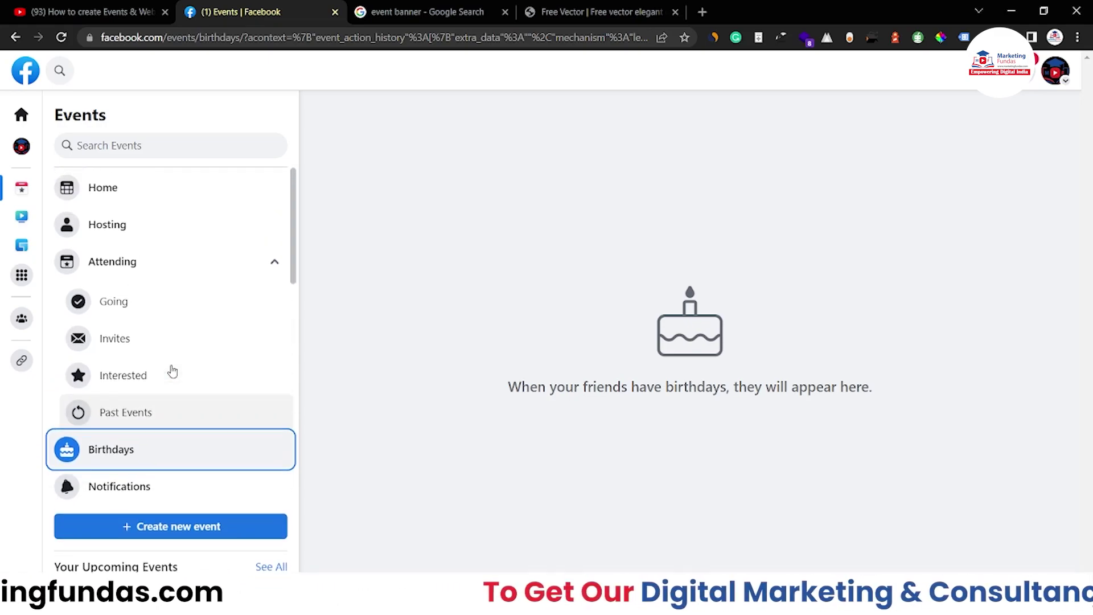
{"action": "scroll", "coordinate": [130, 303], "scroll_direction": "down", "scroll_amount": 4}
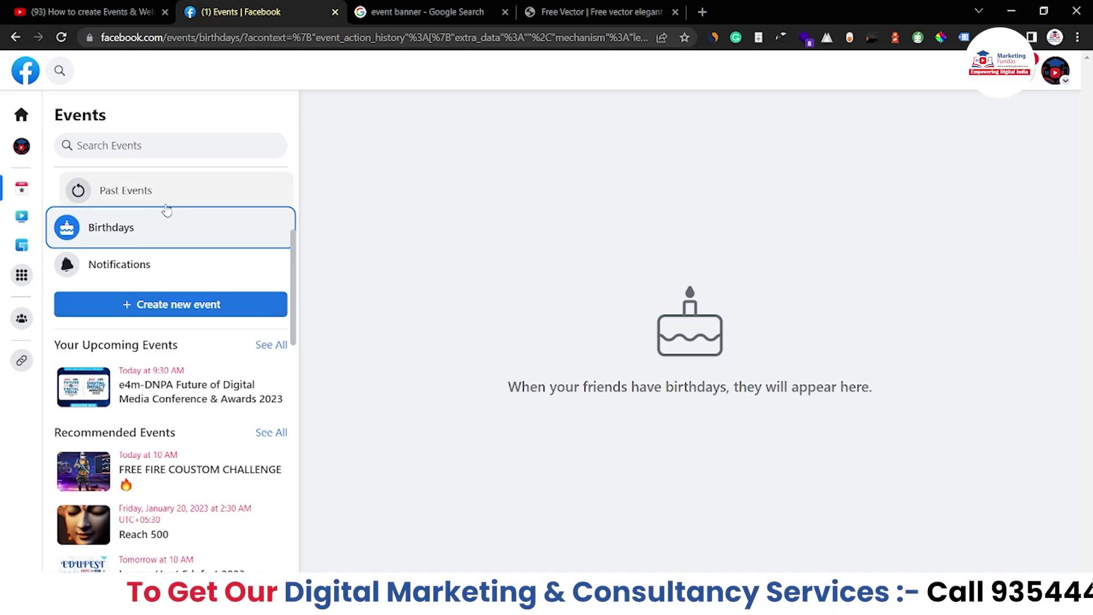
{"action": "scroll", "coordinate": [171, 215], "scroll_direction": "up", "scroll_amount": 4}
{"action": "left_click", "coordinate": [241, 261]}
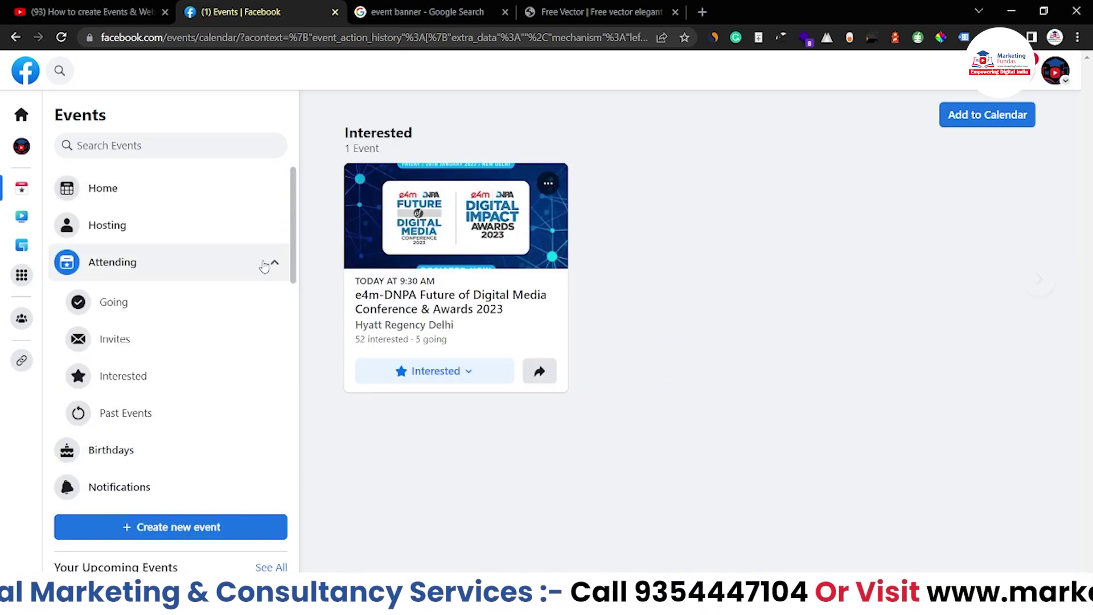
{"action": "left_click", "coordinate": [273, 263]}
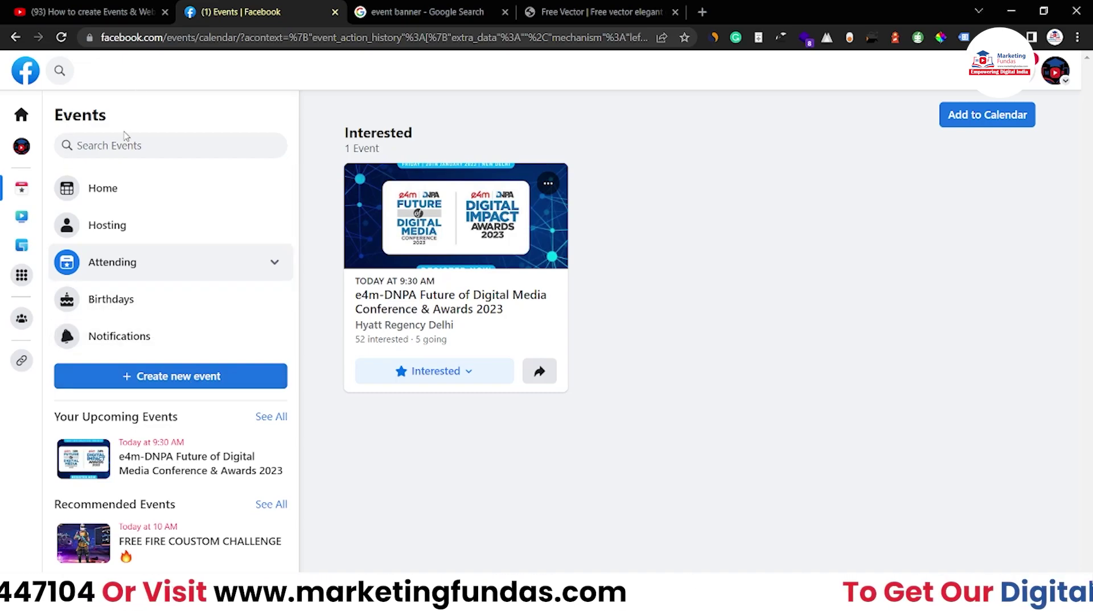
{"action": "left_click", "coordinate": [147, 377]}
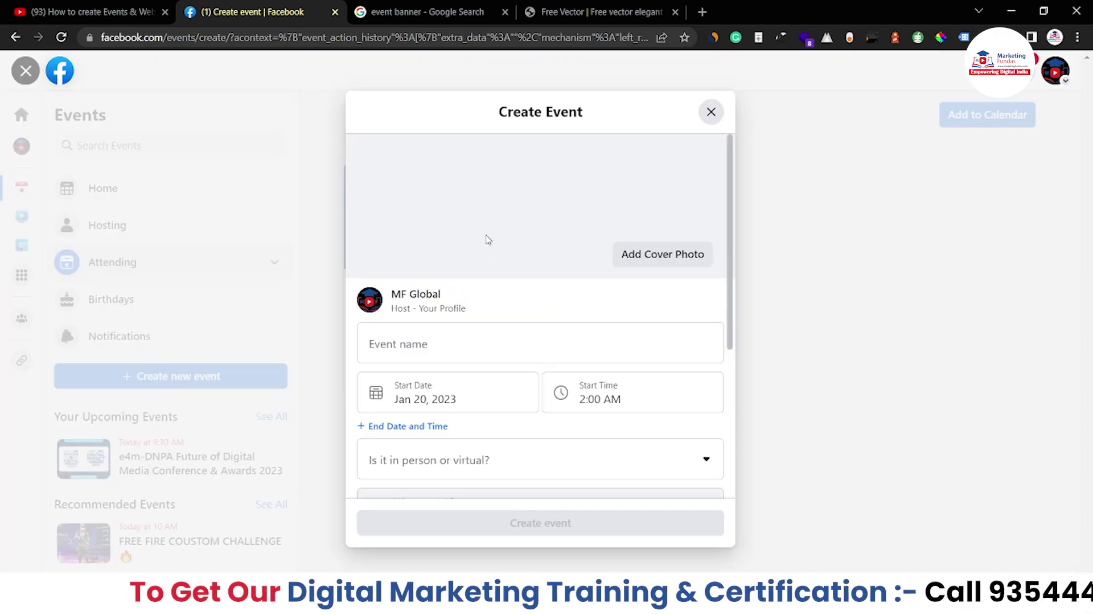
Upload the Elegant Event banner image as the cover photo and reposition it in the cover area.
{"action": "scroll", "coordinate": [519, 294], "scroll_direction": "down", "scroll_amount": 5}
{"action": "scroll", "coordinate": [519, 294], "scroll_direction": "up", "scroll_amount": 5}
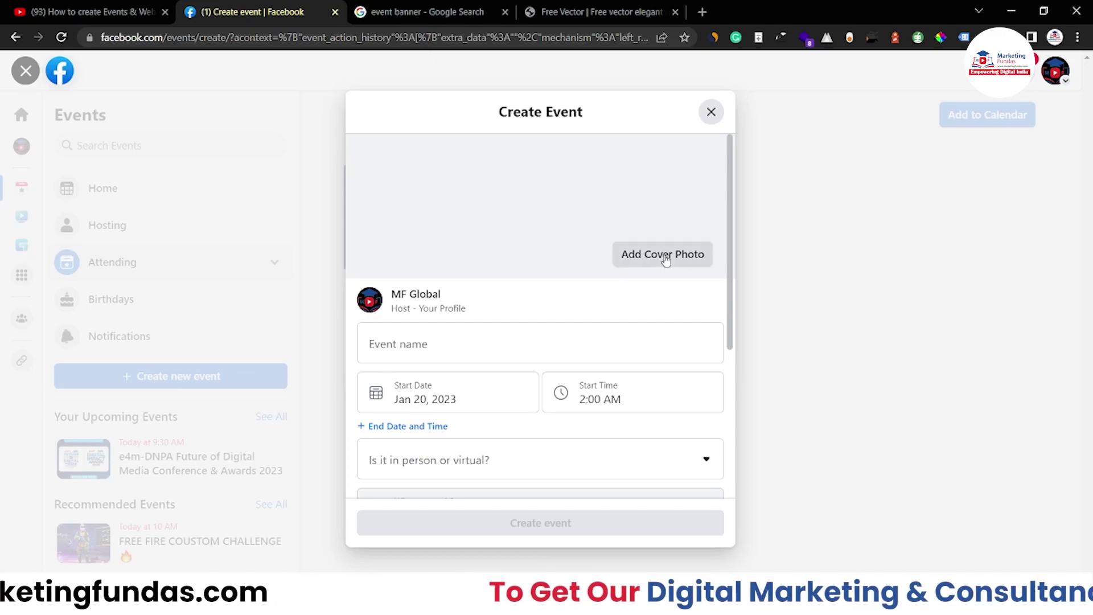
{"action": "left_click", "coordinate": [654, 260]}
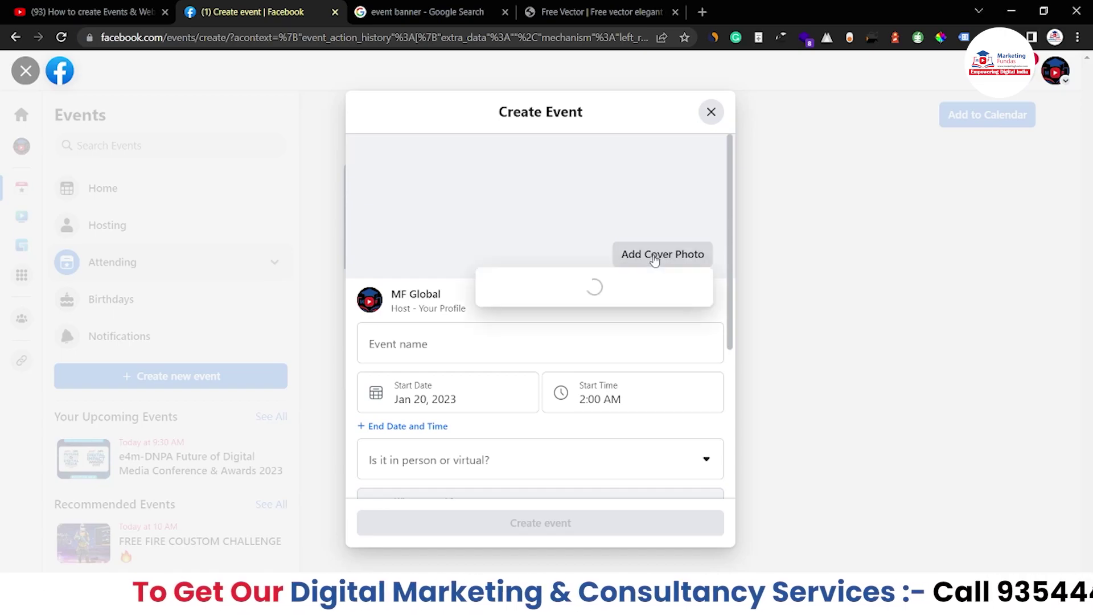
{"action": "left_click", "coordinate": [631, 288]}
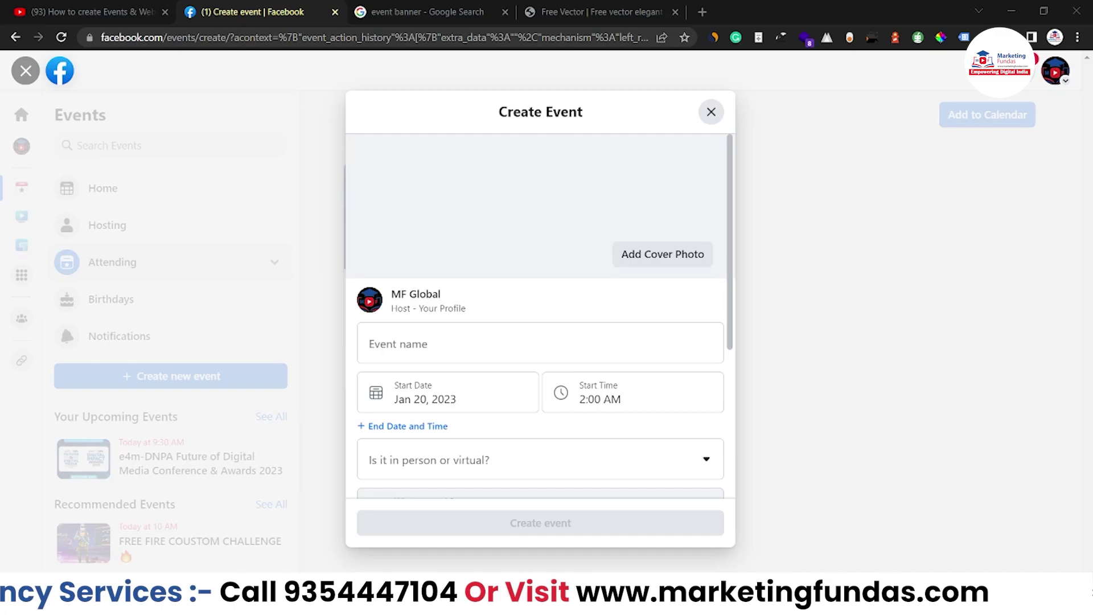
{"action": "double_click", "coordinate": [507, 222]}
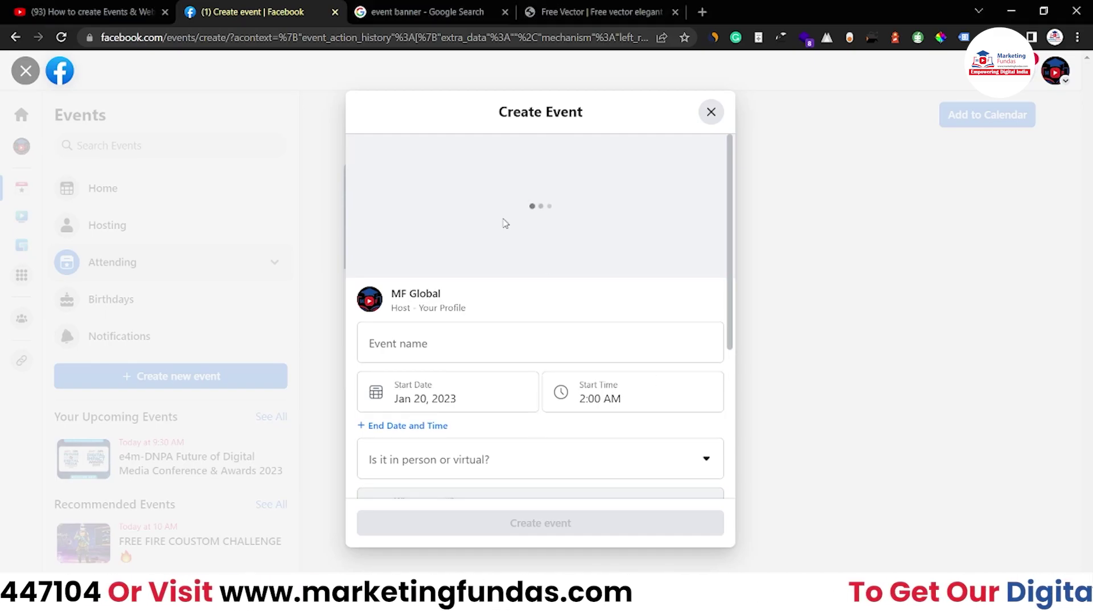
{"action": "left_click_drag", "start_coordinate": [510, 208], "coordinate": [479, 206]}
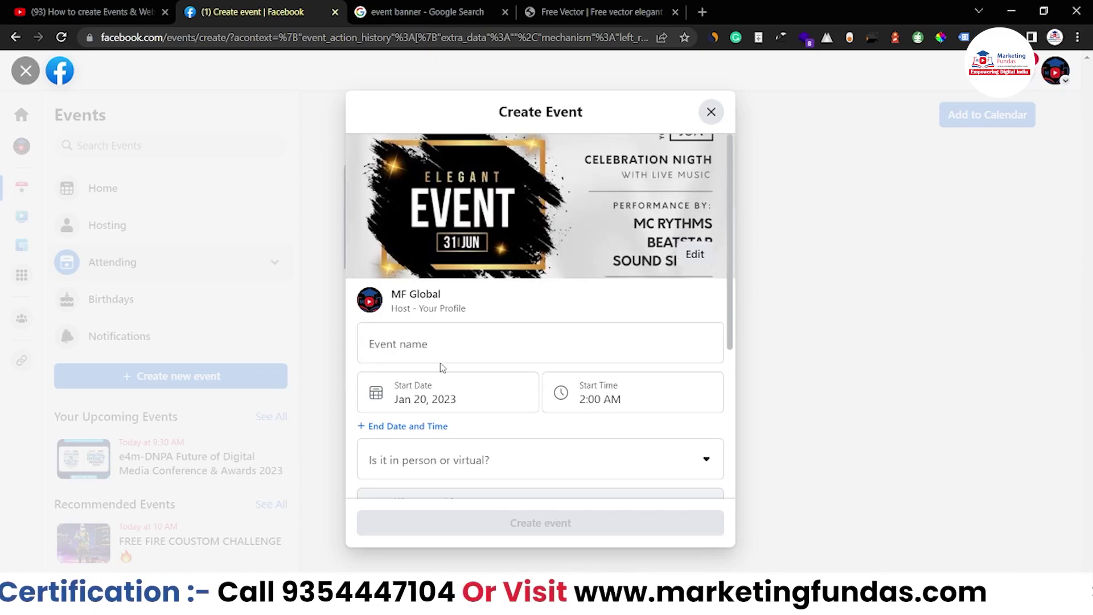
{"action": "left_click", "coordinate": [394, 338]}
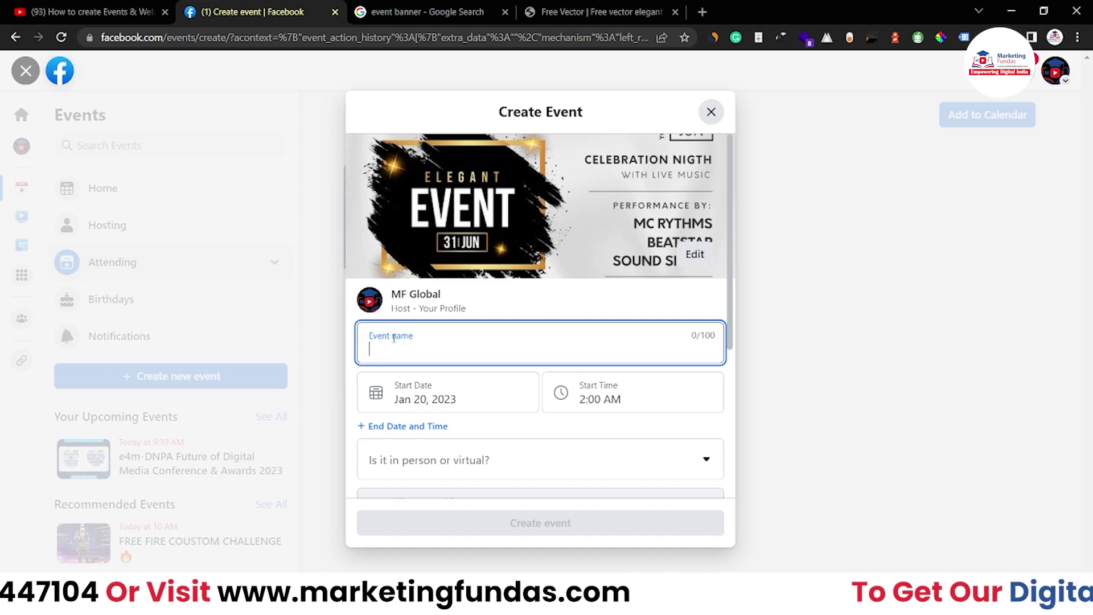
Name the event 'Elegent Event 2023' and set its start to Jan 25, 2023 at 2:00 PM.
{"action": "type", "text": "Elegent Event 2023"}
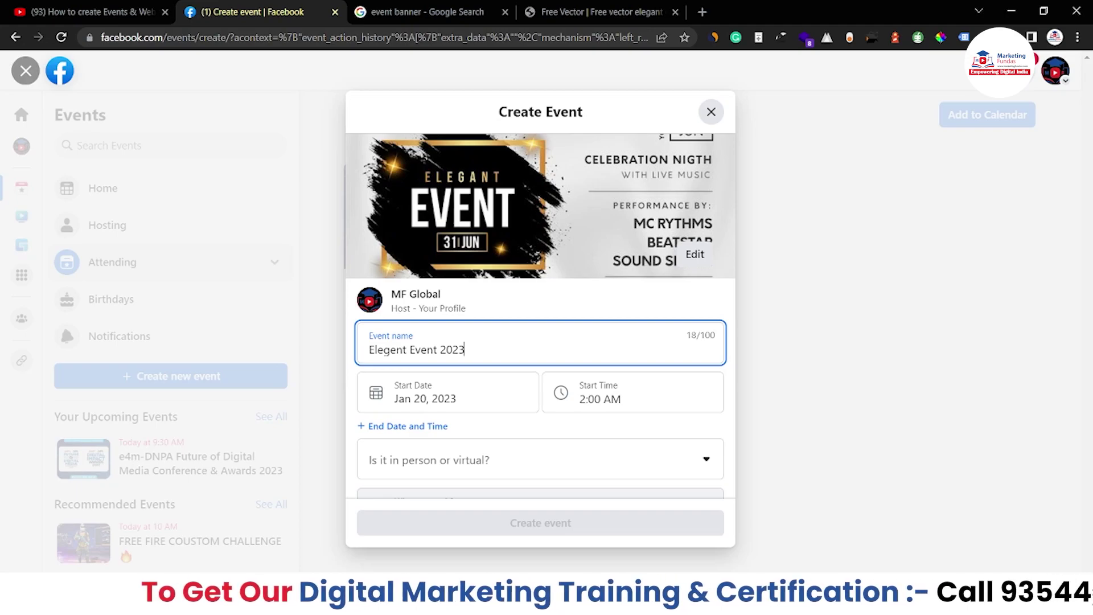
{"action": "left_click", "coordinate": [414, 403]}
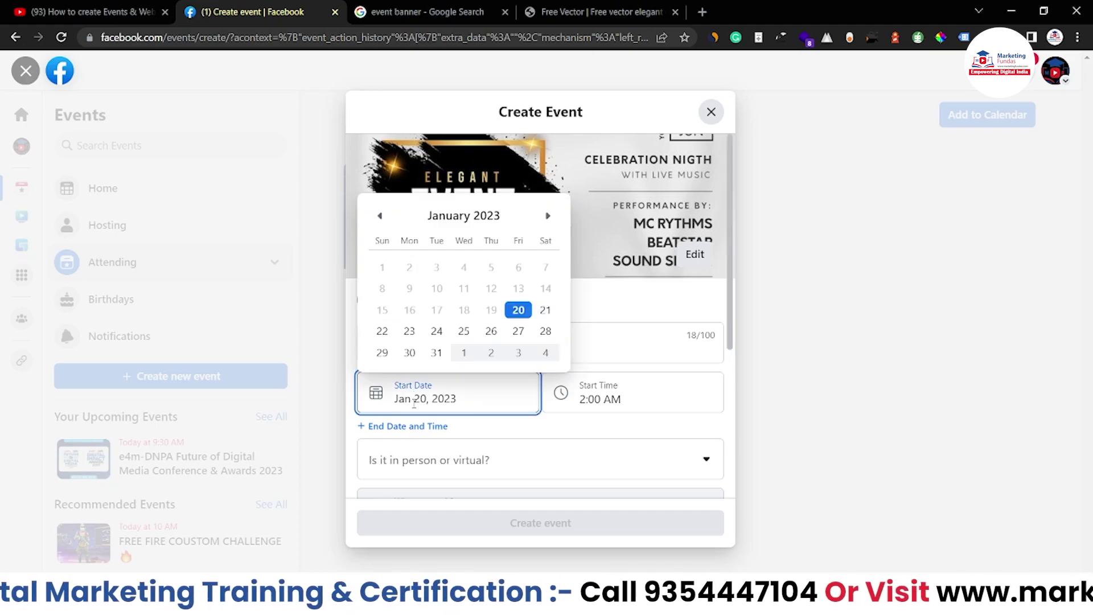
{"action": "left_click", "coordinate": [464, 332]}
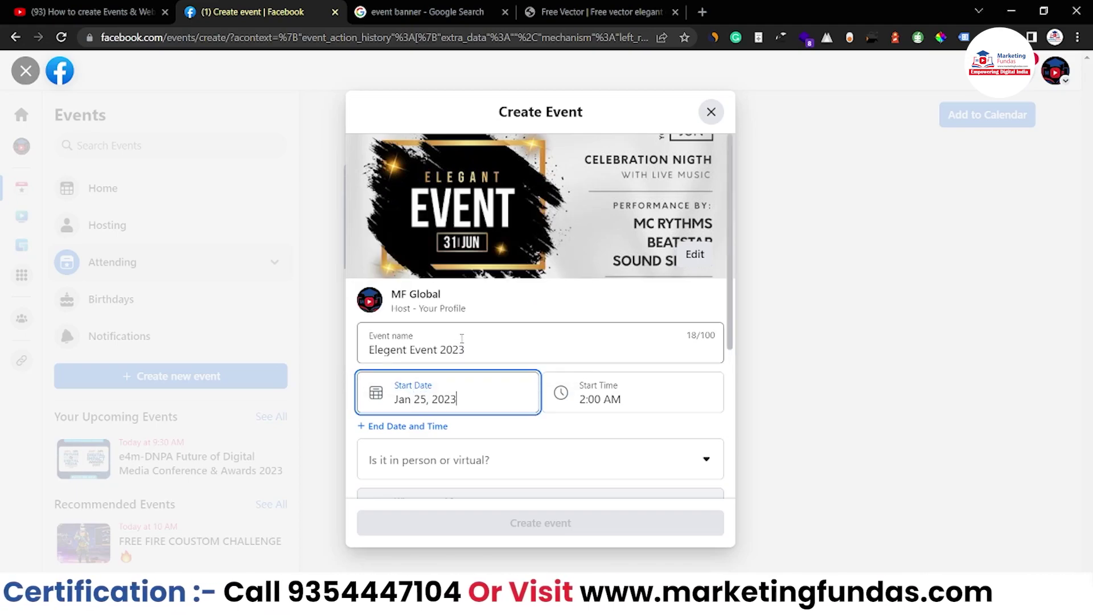
{"action": "left_click", "coordinate": [593, 400]}
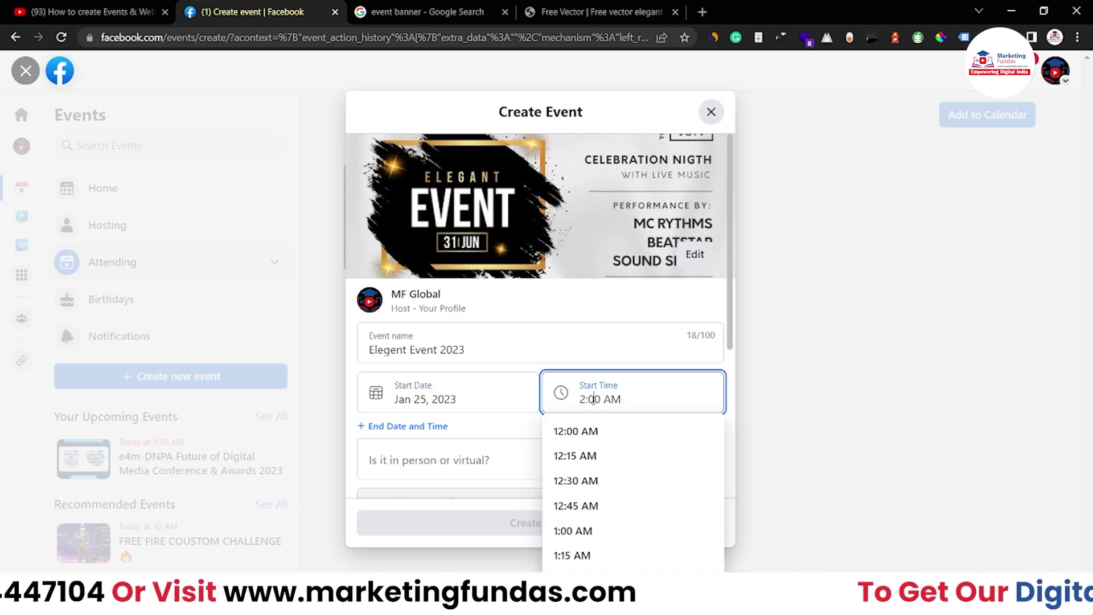
{"action": "left_click", "coordinate": [608, 399]}
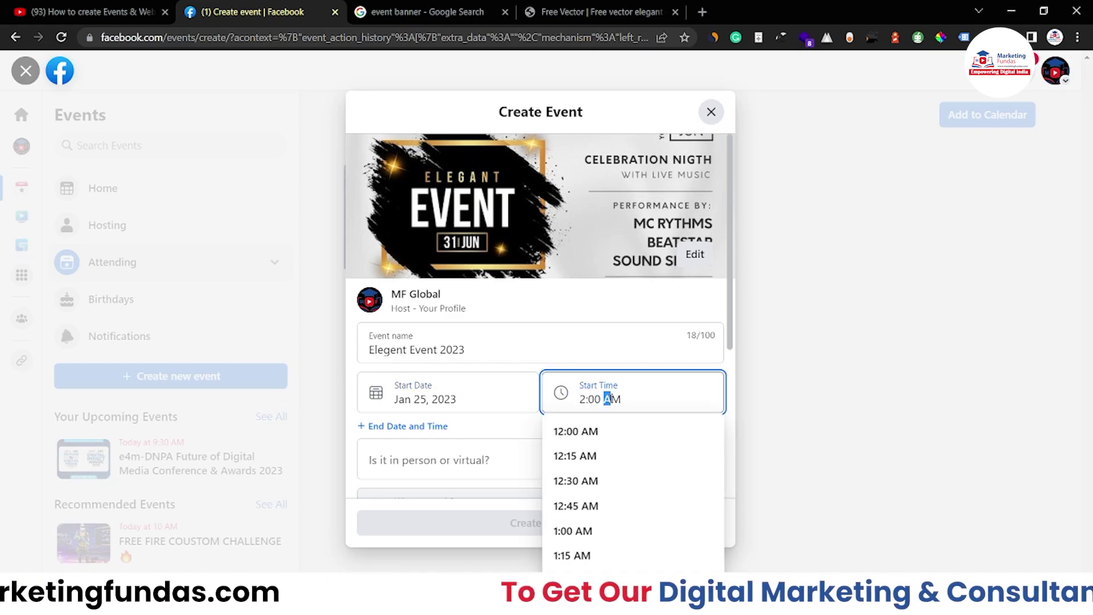
{"action": "type", "text": "P"}
{"action": "key", "text": "Return"}
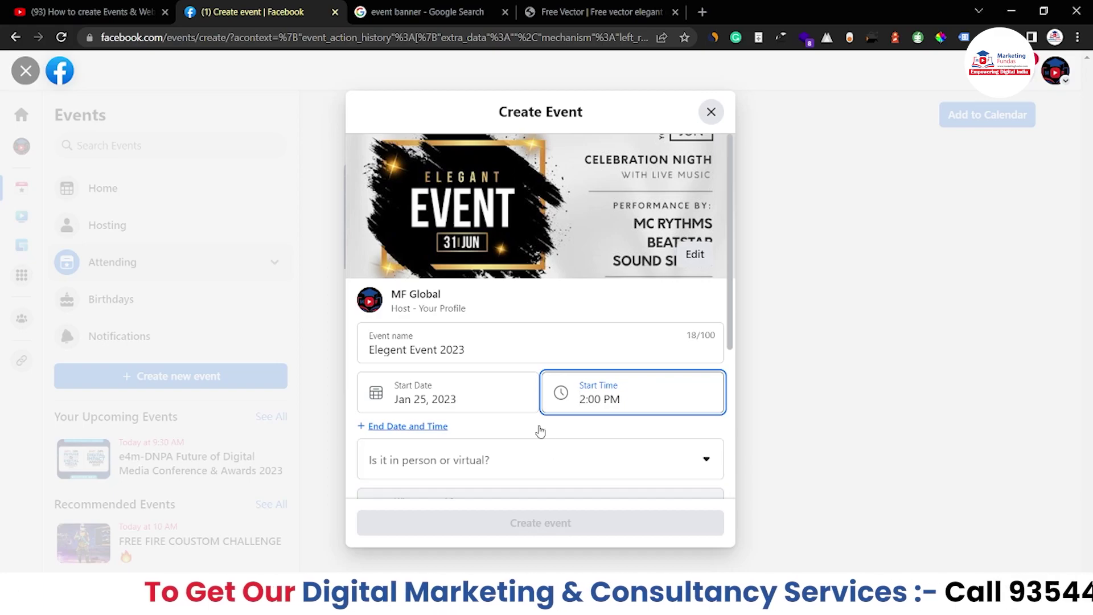
{"action": "scroll", "coordinate": [540, 432], "scroll_direction": "down", "scroll_amount": 1}
{"action": "scroll", "coordinate": [540, 432], "scroll_direction": "down", "scroll_amount": 1}
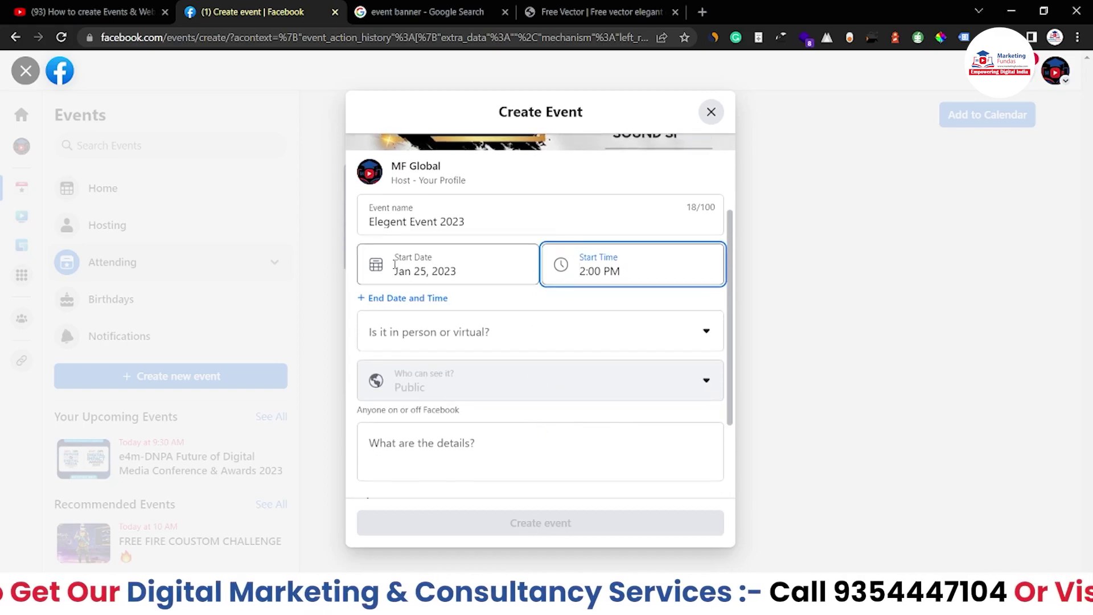
Add an end date of Jan 26, 2023 with a 5:00 PM end time.
{"action": "left_click", "coordinate": [409, 300]}
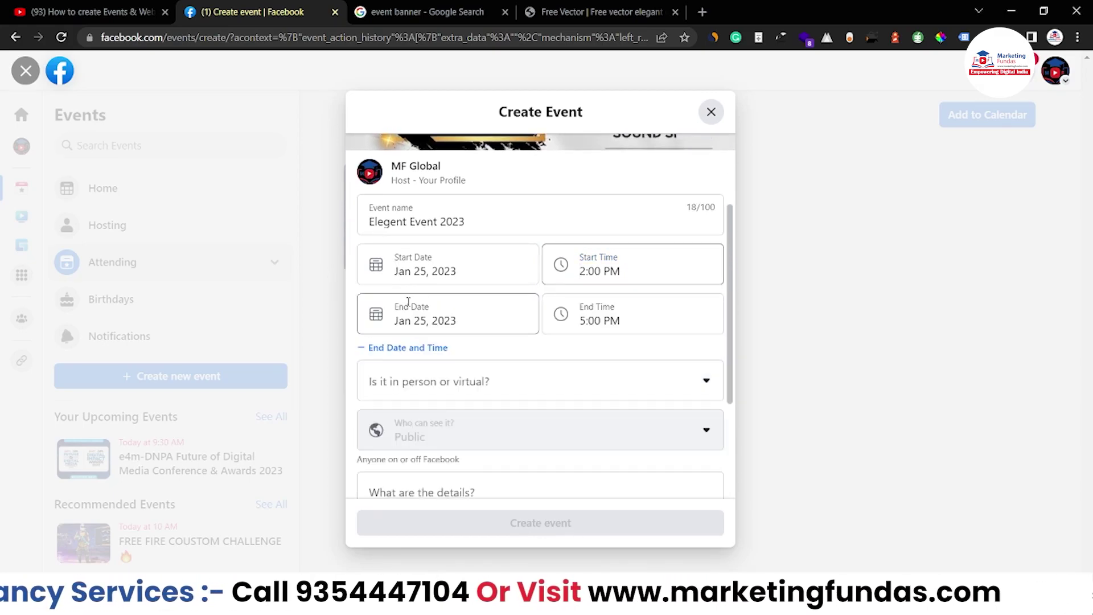
{"action": "left_click", "coordinate": [422, 320]}
{"action": "left_click", "coordinate": [491, 473]}
{"action": "left_click", "coordinate": [585, 320]}
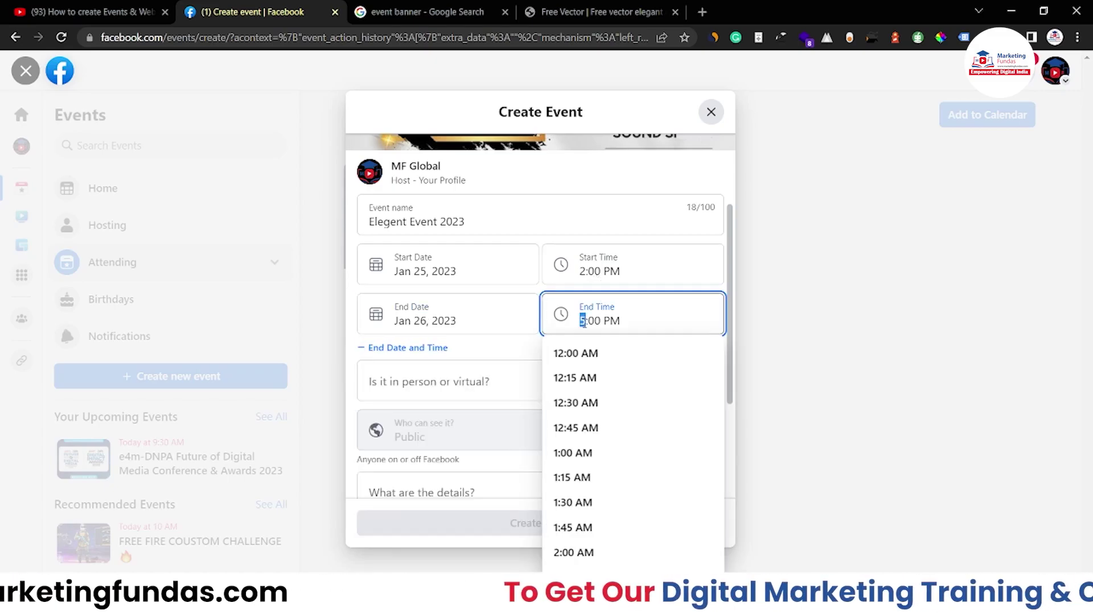
{"action": "left_click", "coordinate": [510, 341]}
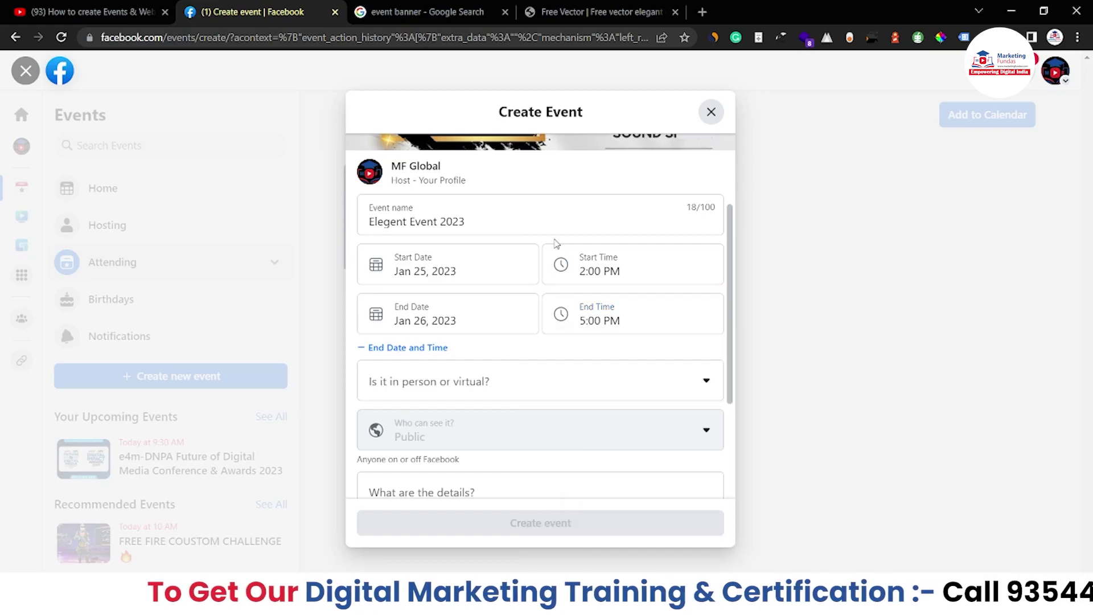
Set the event to Virtual and pick External Link rather than Facebook Live for joining.
{"action": "scroll", "coordinate": [505, 375], "scroll_direction": "down", "scroll_amount": 1}
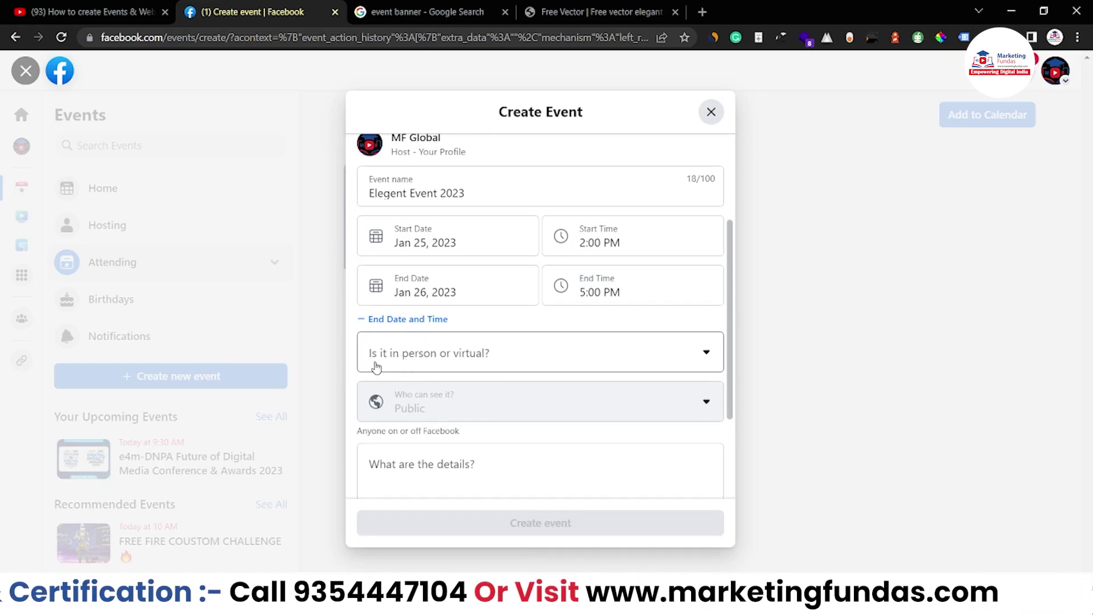
{"action": "left_click", "coordinate": [434, 362]}
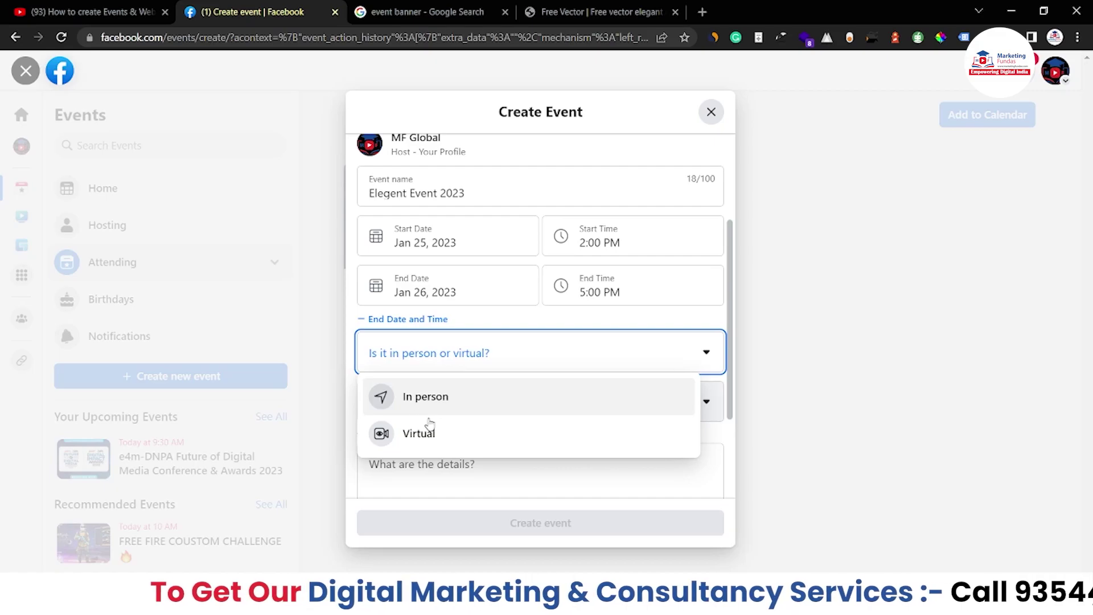
{"action": "left_click", "coordinate": [431, 438]}
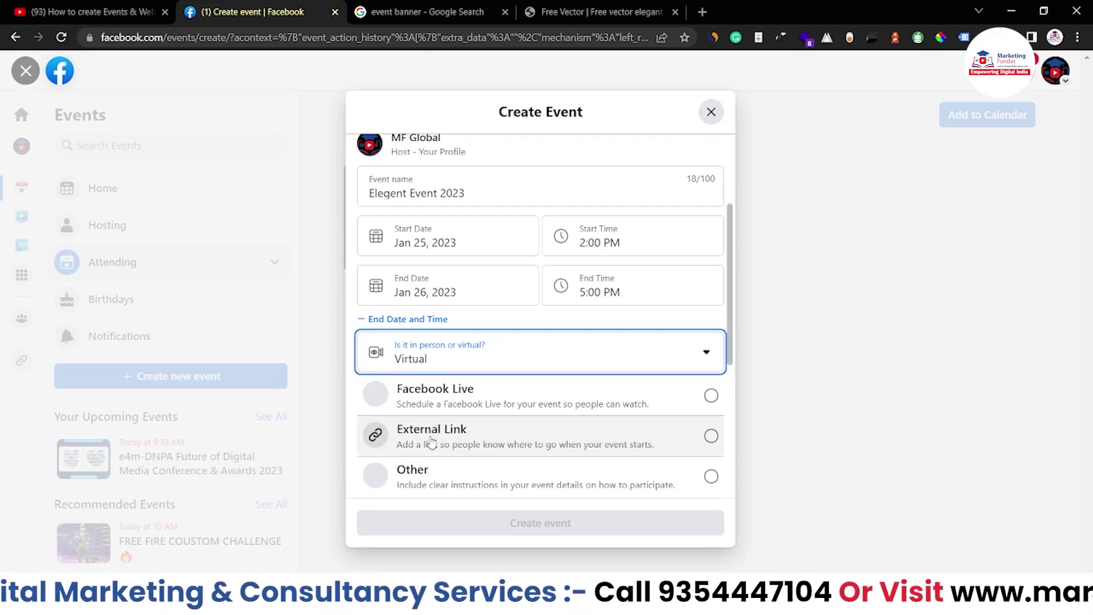
{"action": "scroll", "coordinate": [431, 436], "scroll_direction": "down", "scroll_amount": 1}
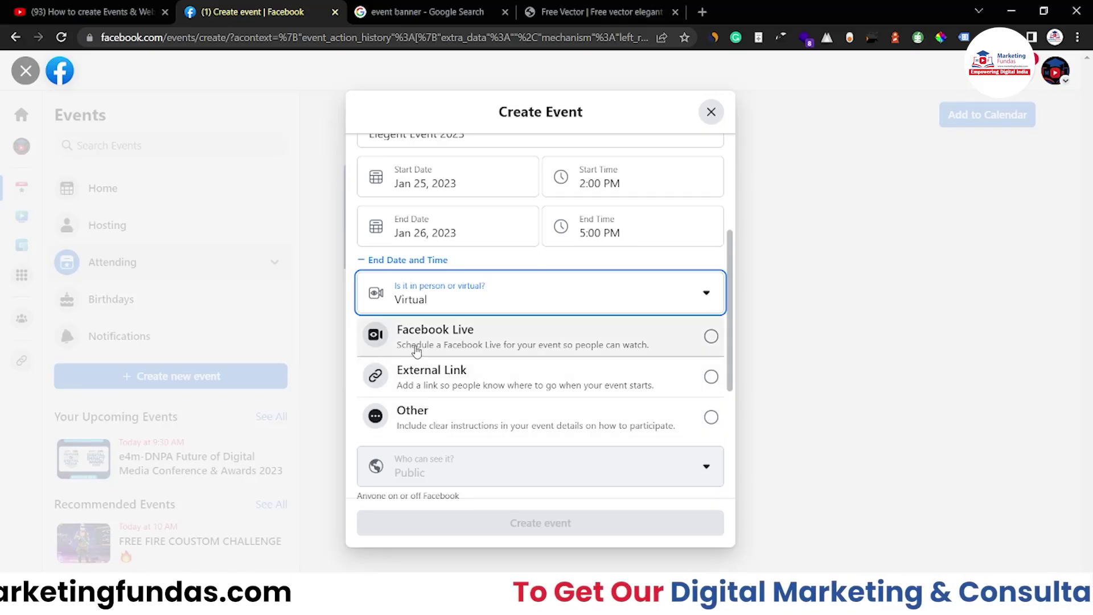
{"action": "left_click", "coordinate": [596, 349]}
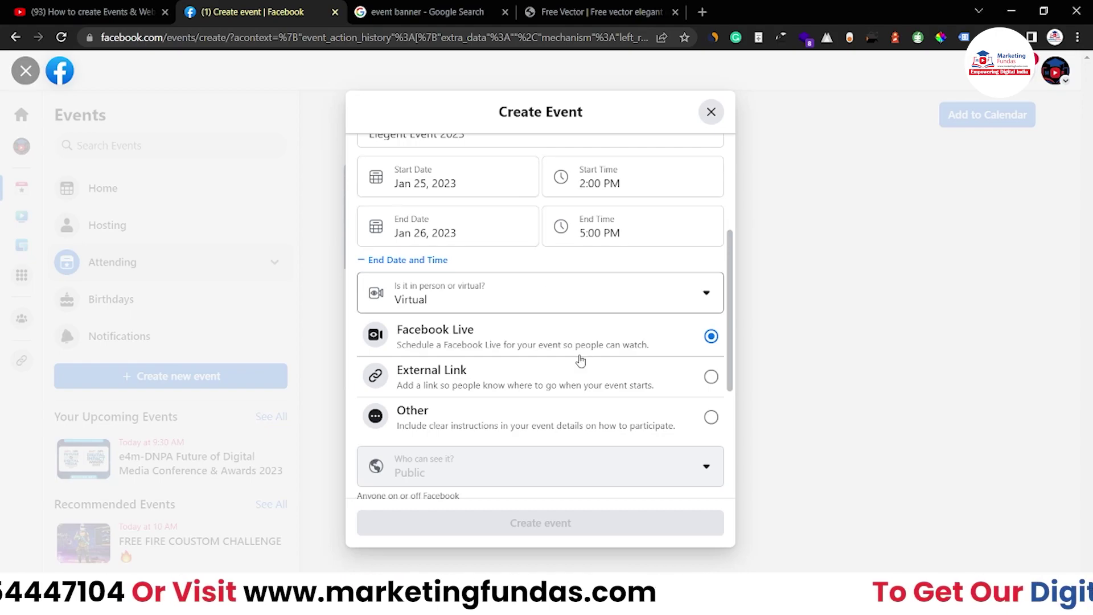
{"action": "left_click", "coordinate": [527, 377]}
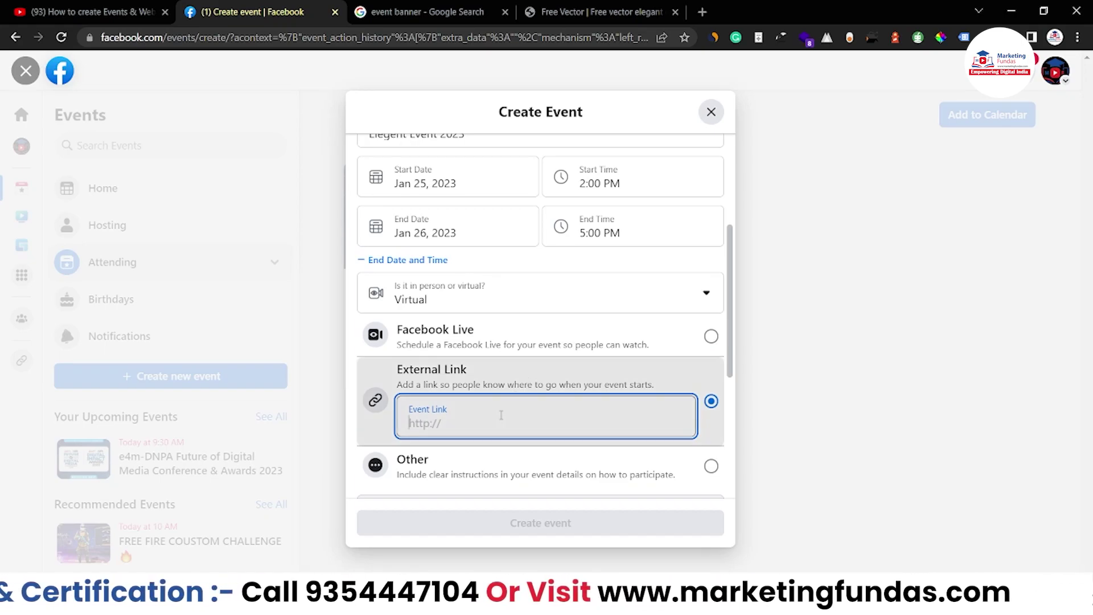
Load marketingfundas.com in a new tab and paste its URL into the Event Link field.
{"action": "left_click", "coordinate": [702, 11]}
{"action": "type", "text": "market"}
{"action": "key", "text": "Right"}
{"action": "key", "text": "Return"}
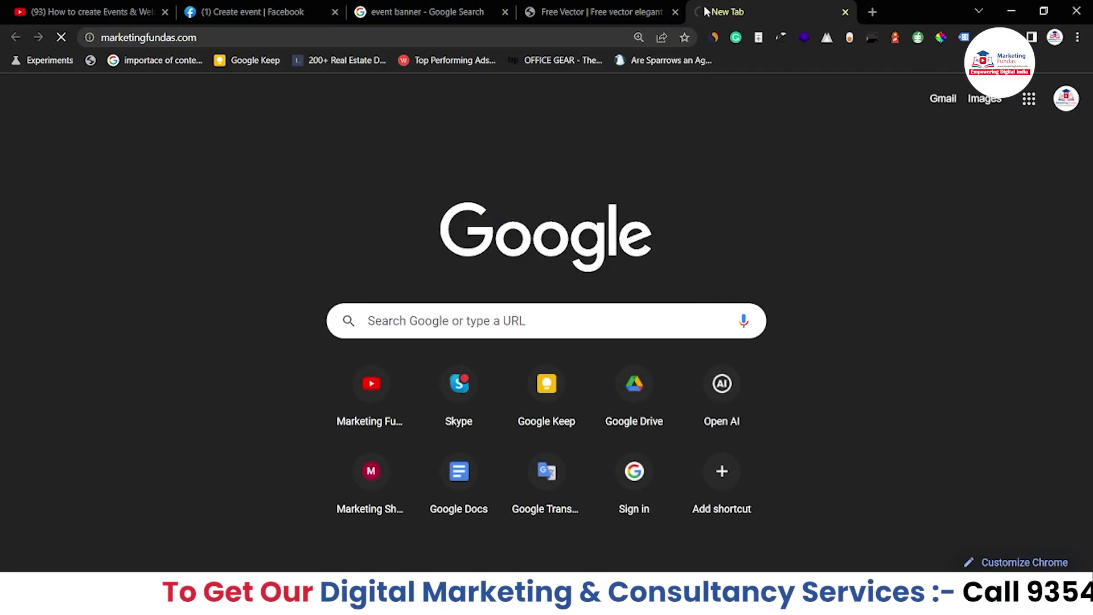
{"action": "key", "text": "ctrl+2"}
{"action": "type", "text": "https://www.marketingfundas.com/"}
{"action": "key", "text": "ctrl+a"}
Keep External Link as the joining option after briefly switching to Other.
{"action": "scroll", "coordinate": [389, 435], "scroll_direction": "down", "scroll_amount": 3}
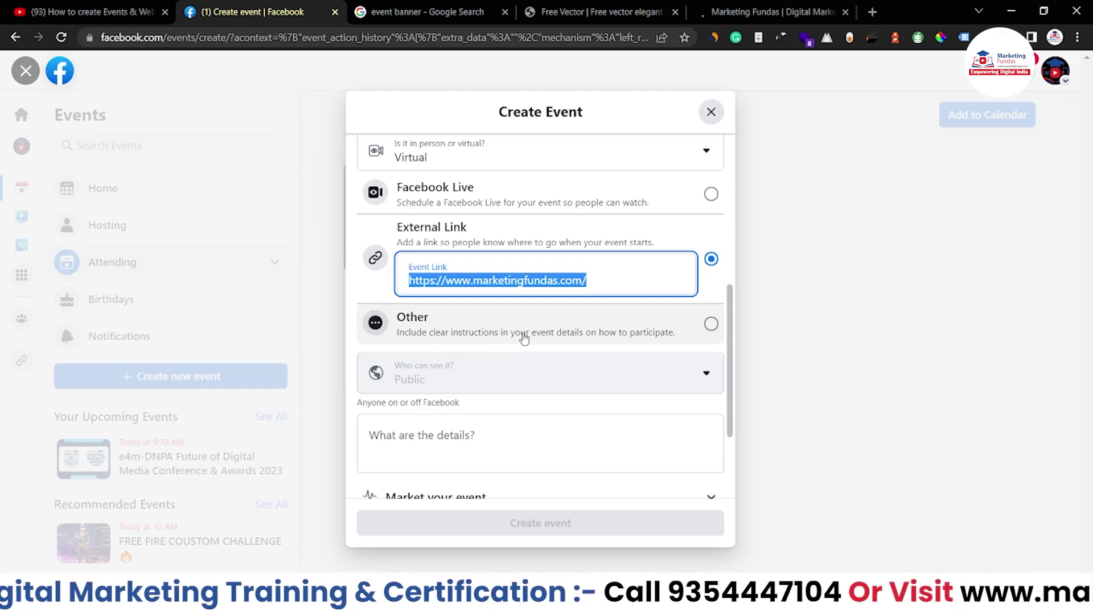
{"action": "left_click", "coordinate": [619, 336]}
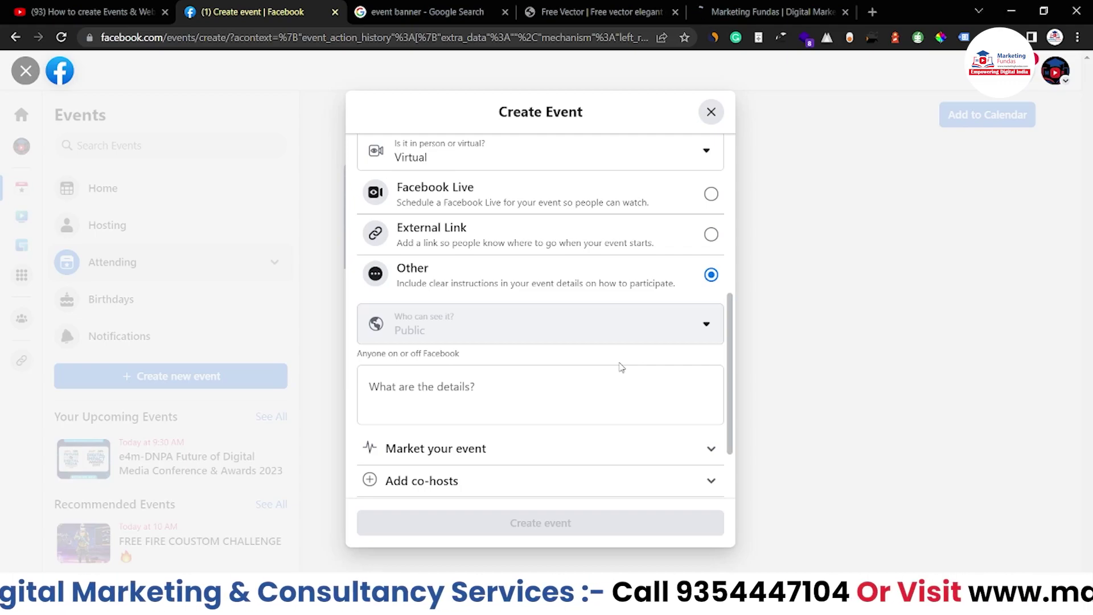
{"action": "left_click", "coordinate": [651, 246]}
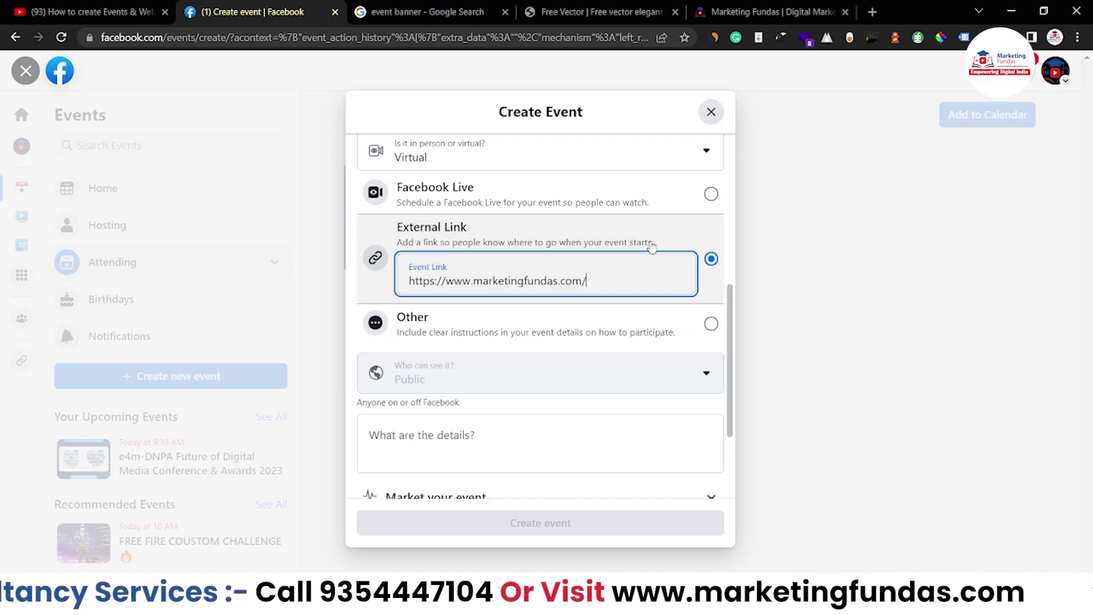
{"action": "scroll", "coordinate": [628, 288], "scroll_direction": "down", "scroll_amount": 2}
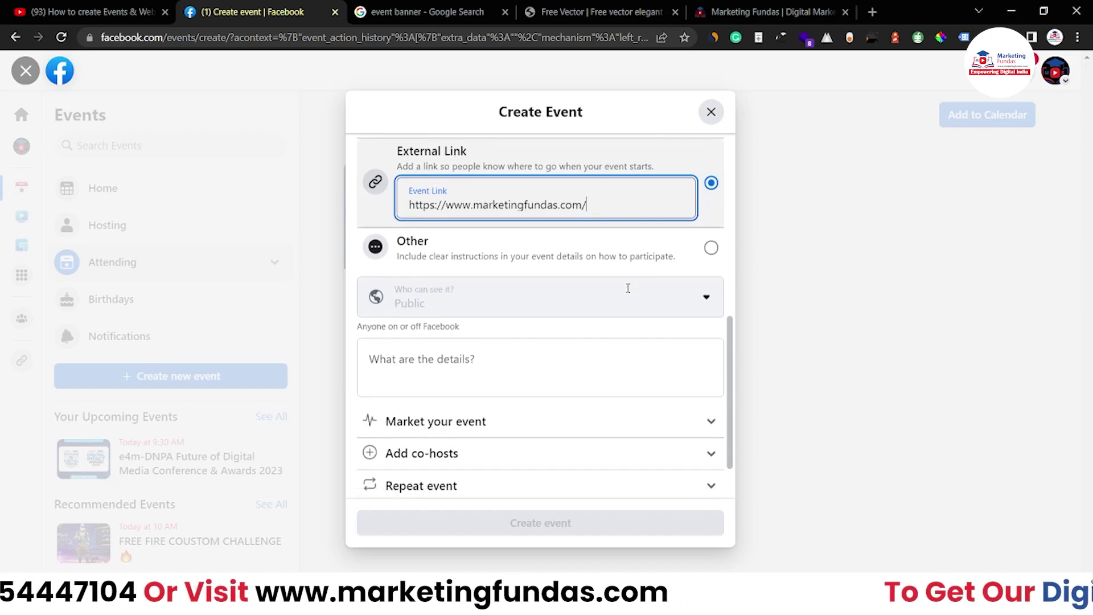
{"action": "left_click", "coordinate": [380, 368]}
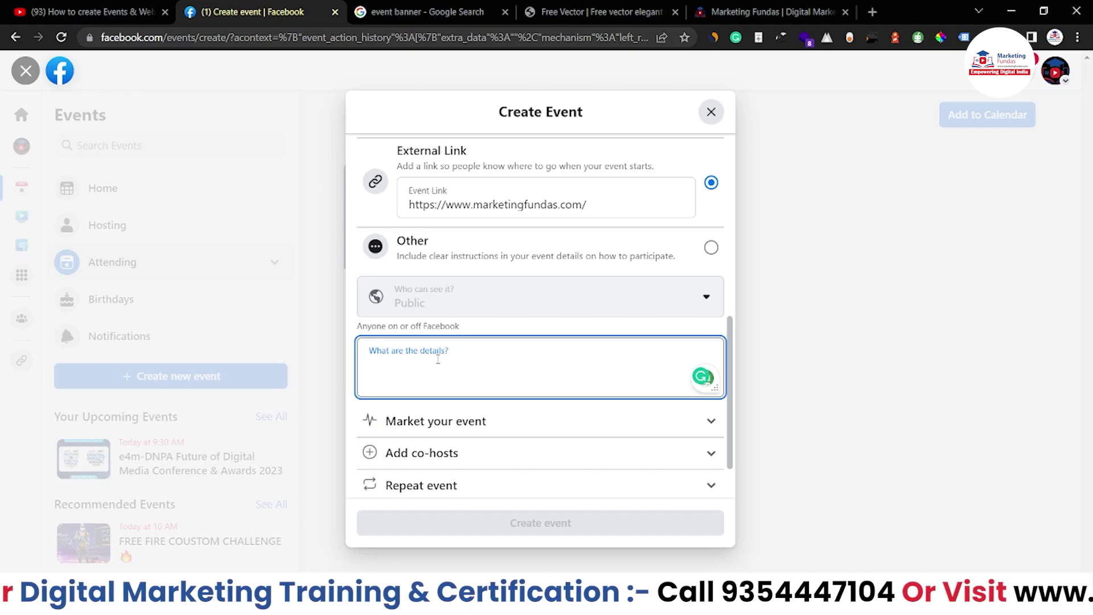
Paste 'This is very important event / Attend and get to know!' as details and open Category.
{"action": "type", "text": "S"}
{"action": "key", "text": "BackSpace"}
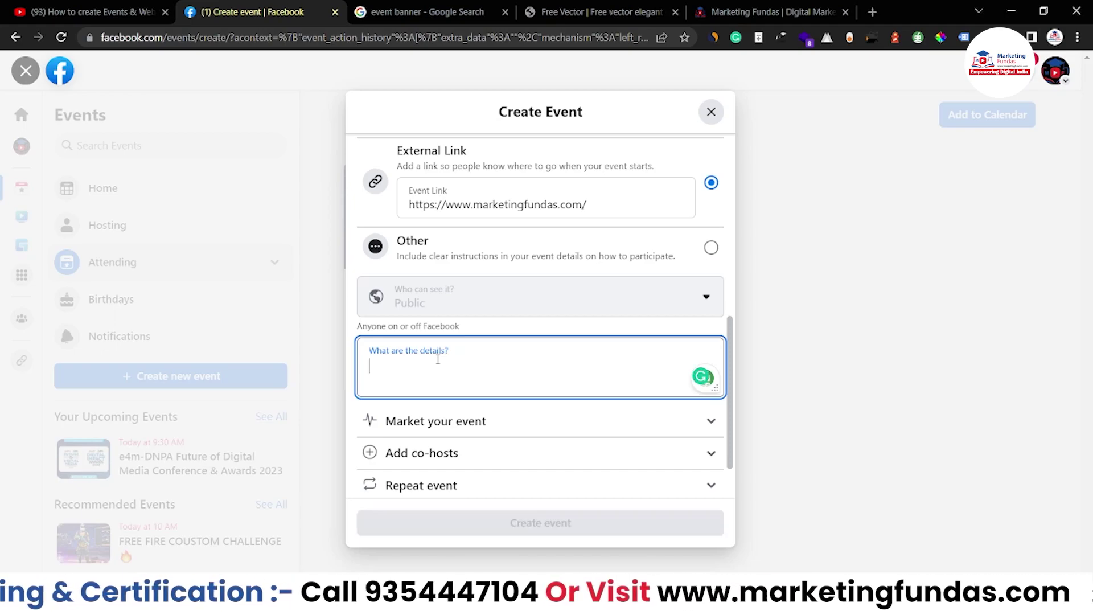
{"action": "type", "text": "S"}
{"action": "key", "text": "BackSpace"}
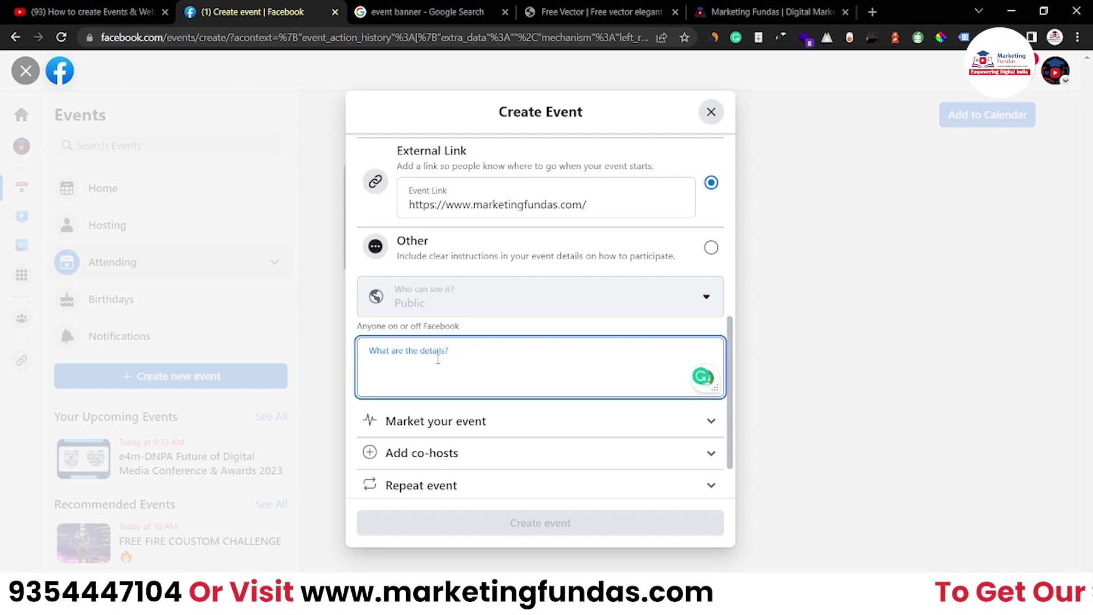
{"action": "type", "text": "We"}
{"action": "key", "text": "ctrl+a"}
{"action": "type", "text": "This is very important event Attend and get to know!"}
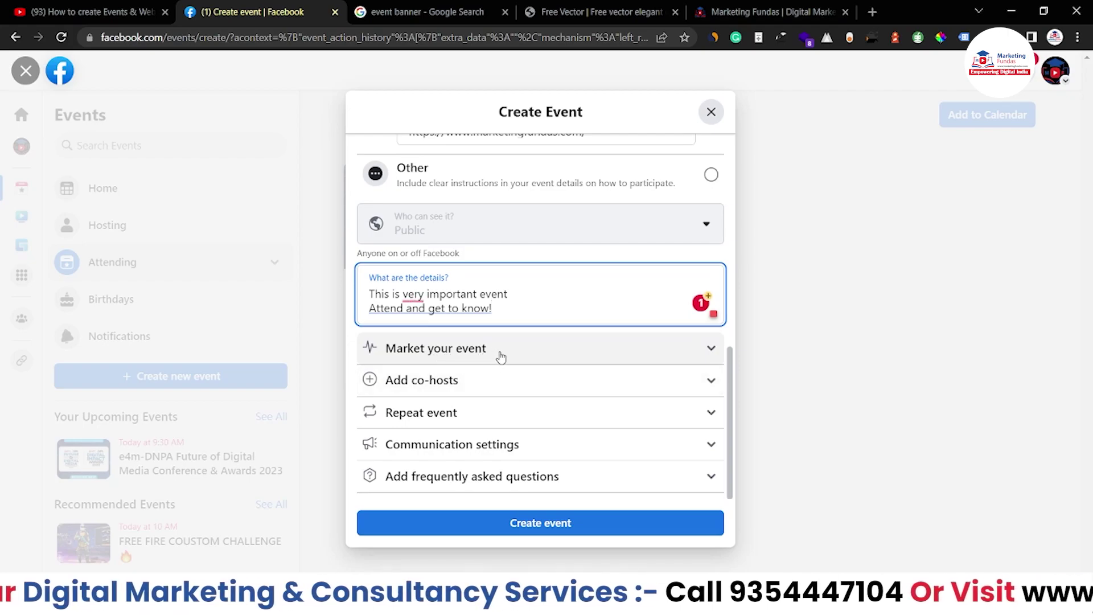
{"action": "left_click", "coordinate": [519, 351]}
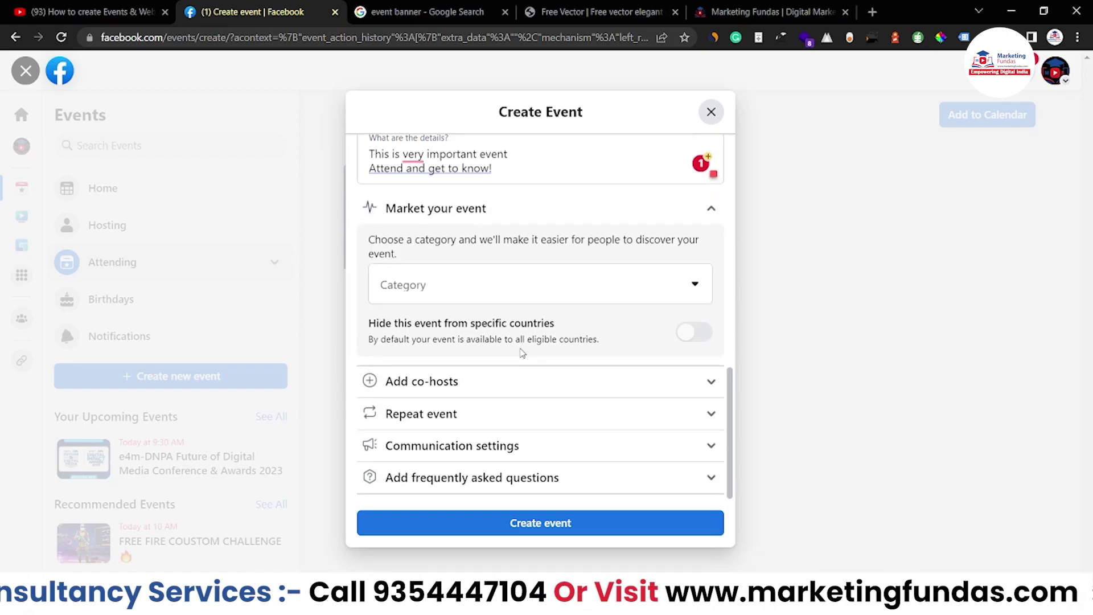
{"action": "left_click", "coordinate": [569, 280]}
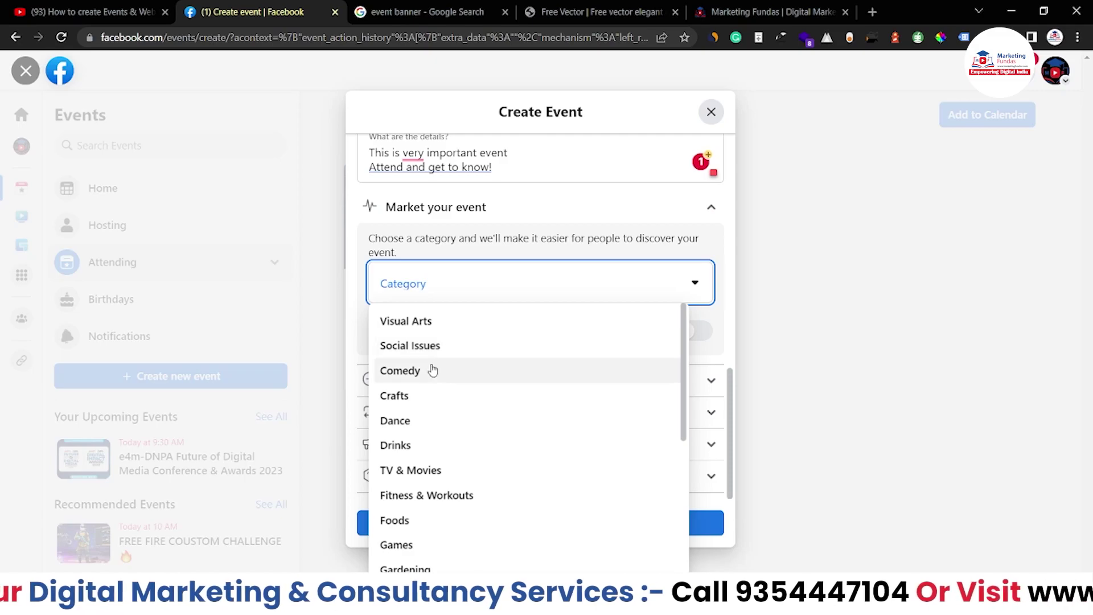
Choose the Crafts category, leaving 'Hide this event from specific countries' switched off.
{"action": "scroll", "coordinate": [450, 450], "scroll_direction": "down", "scroll_amount": 5}
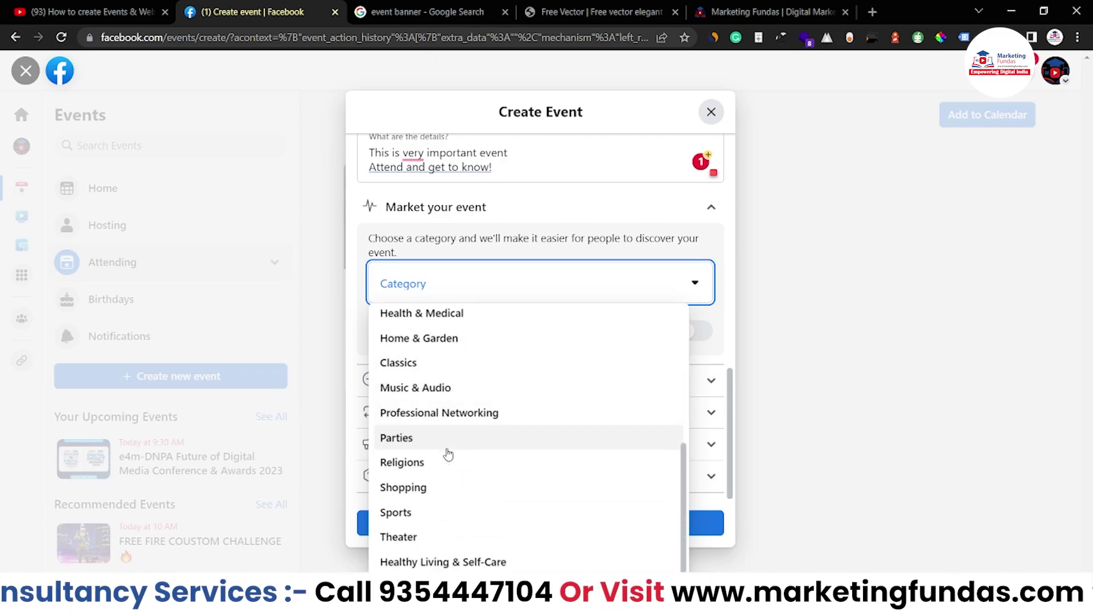
{"action": "scroll", "coordinate": [433, 433], "scroll_direction": "up", "scroll_amount": 5}
{"action": "left_click", "coordinate": [408, 398]}
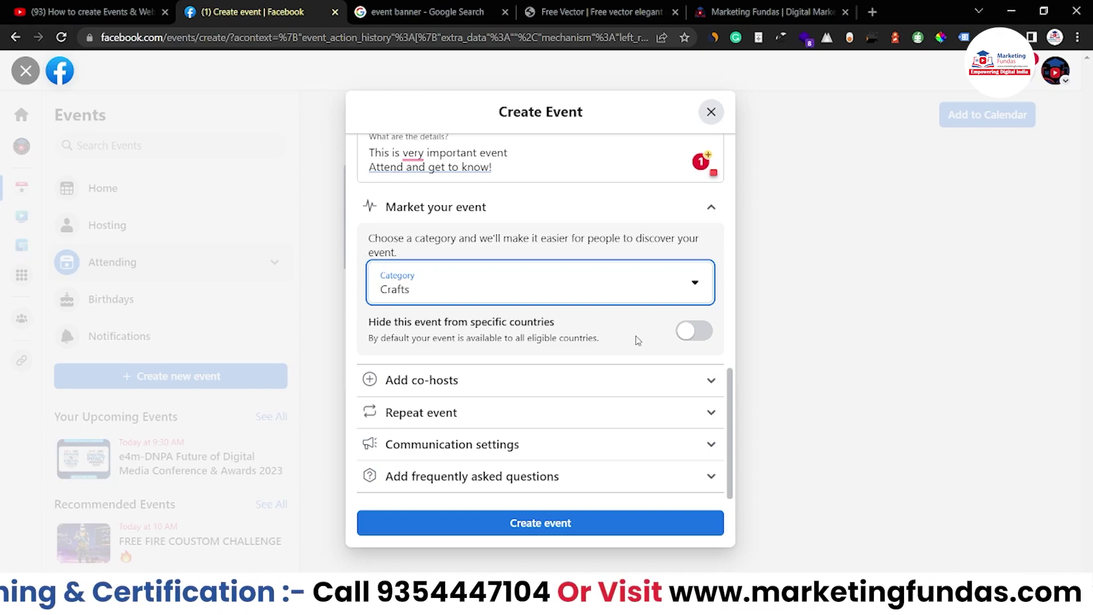
{"action": "left_click", "coordinate": [688, 333]}
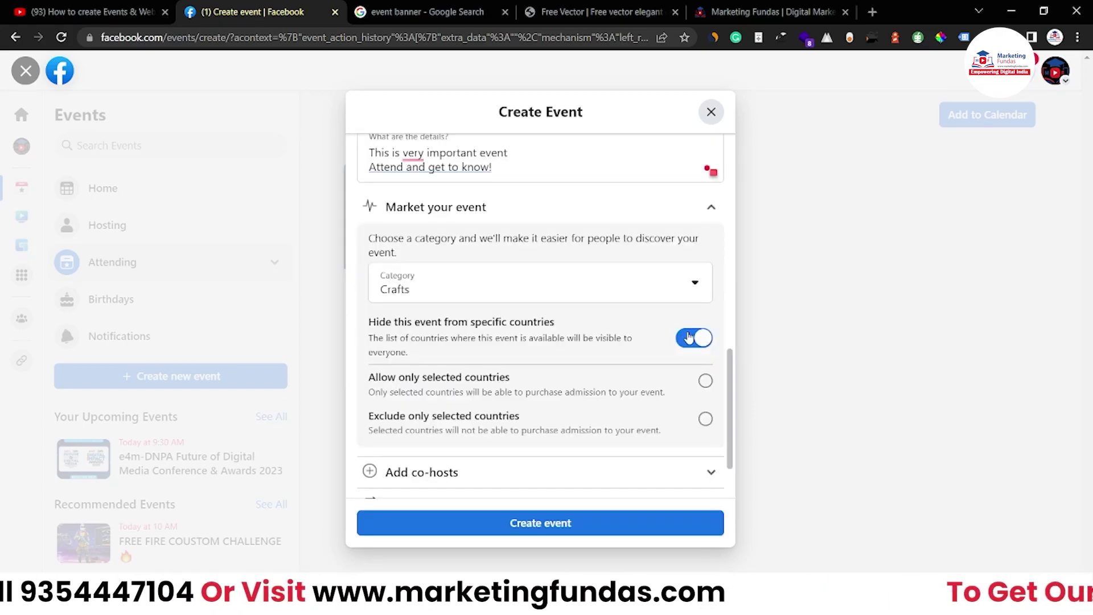
{"action": "left_click", "coordinate": [685, 344]}
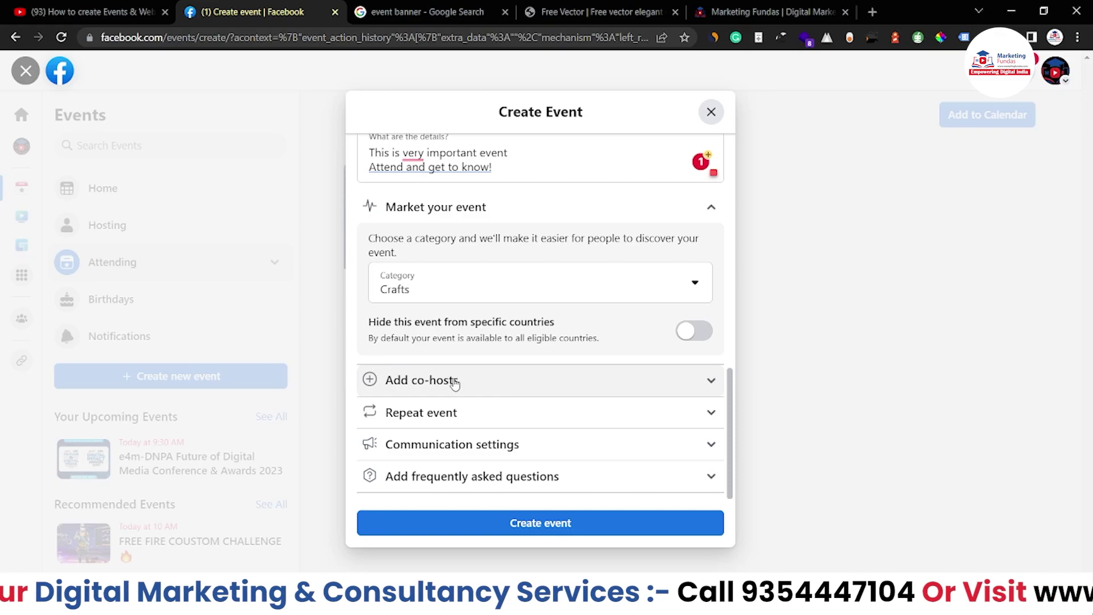
Expand the co-host options and try searching for co-hosts by a person's name.
{"action": "left_click", "coordinate": [454, 381]}
{"action": "left_click", "coordinate": [453, 339]}
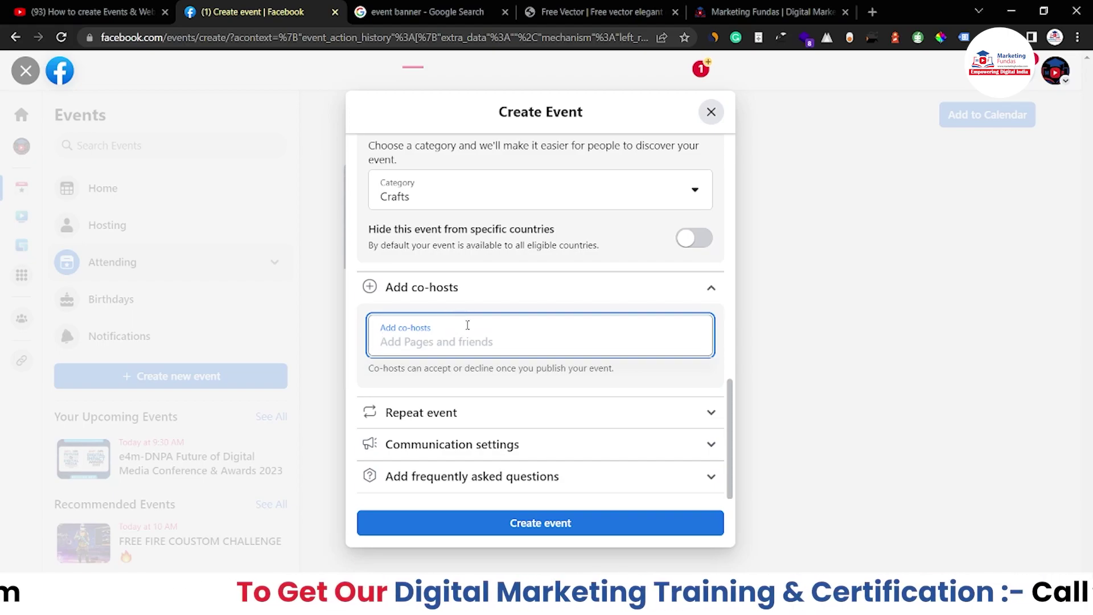
{"action": "type", "text": "a"}
{"action": "key", "text": "BackSpace"}
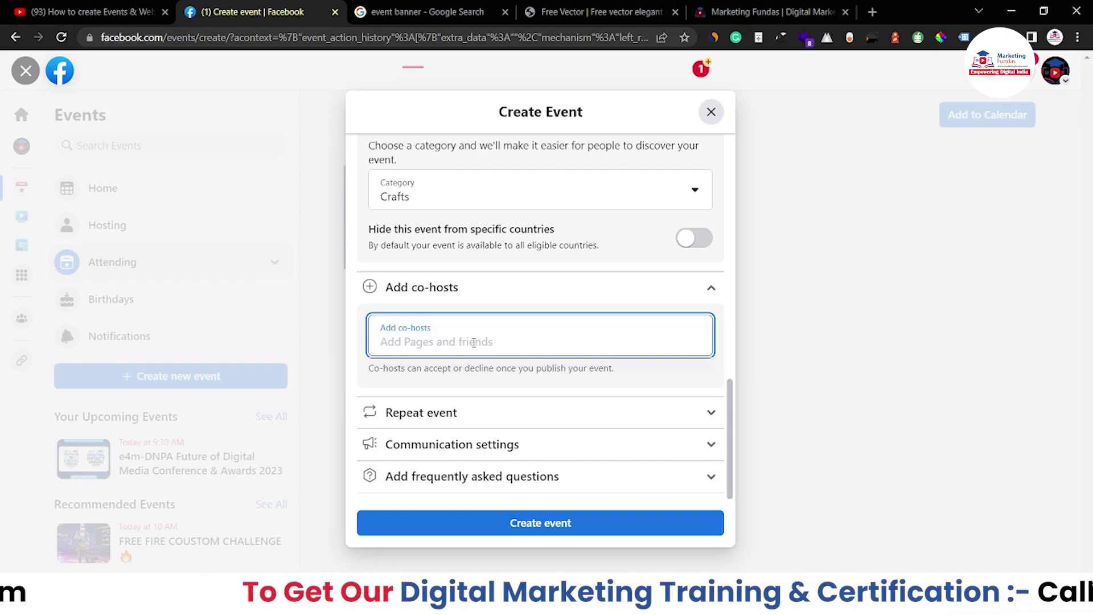
{"action": "type", "text": "rahul"}
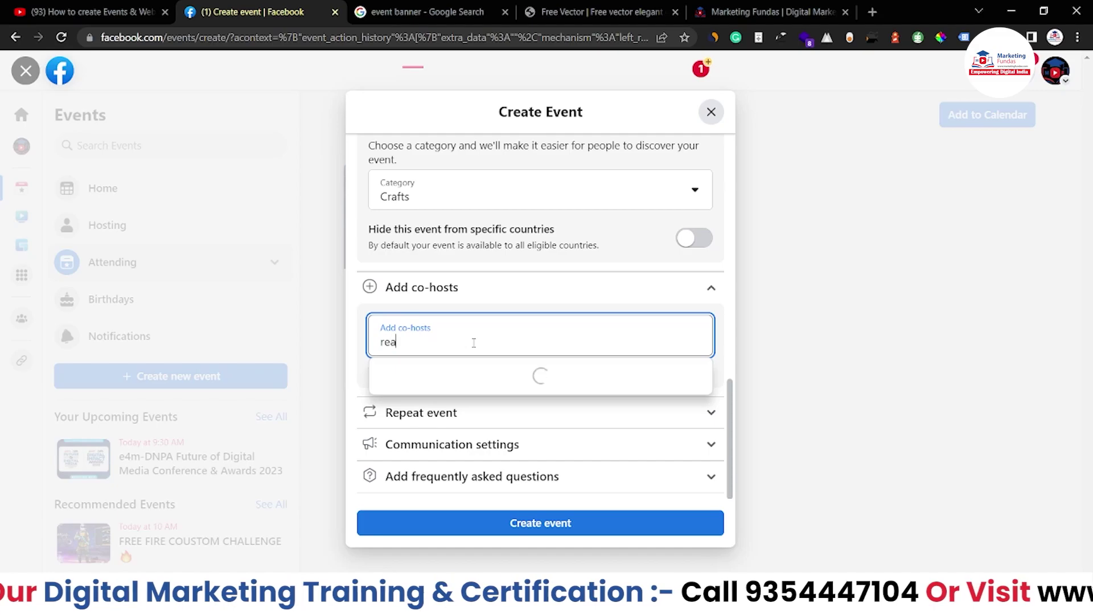
{"action": "key", "text": "BackSpace"}
{"action": "key", "text": "BackSpace"}
{"action": "key", "text": "BackSpace"}
{"action": "key", "text": "BackSpace"}
{"action": "key", "text": "BackSpace"}
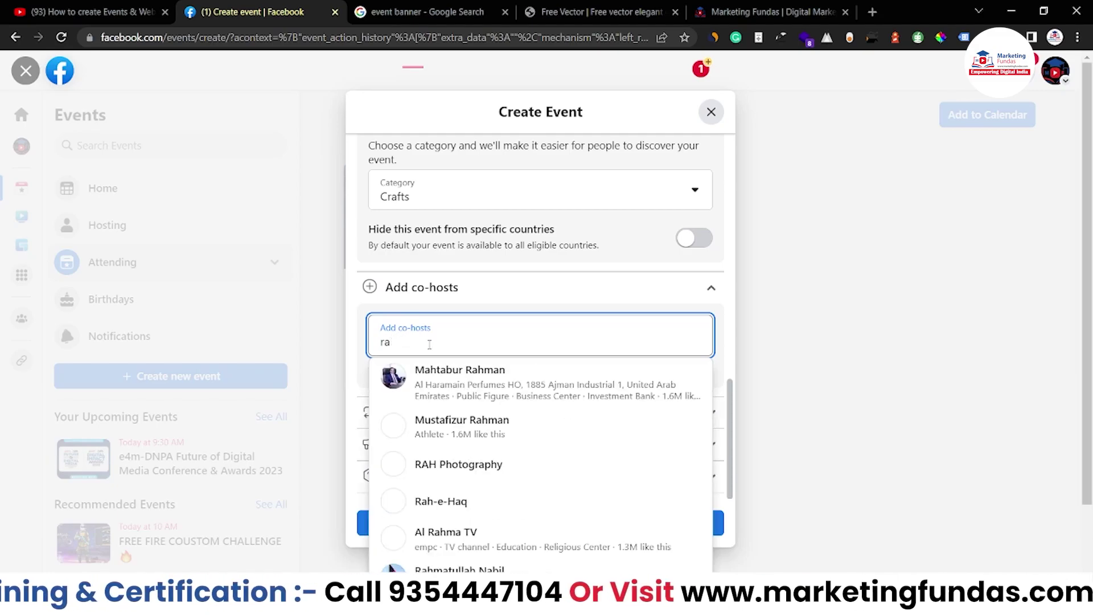
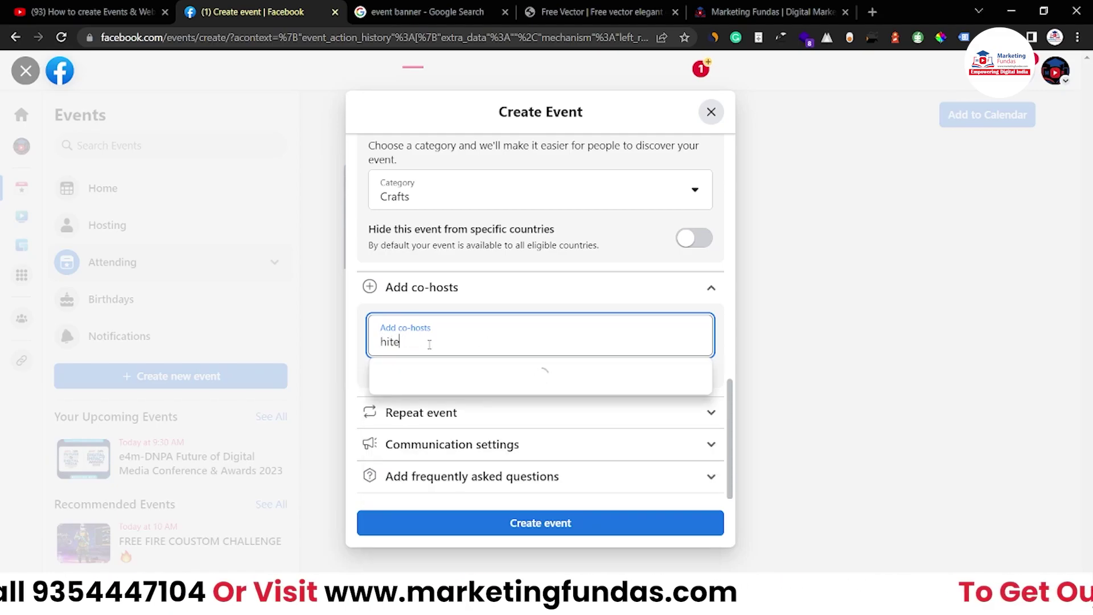
{"action": "key", "text": "ctrl+a"}
{"action": "key", "text": "BackSpace"}
Search 'marketing fundas' and add the Marketing Fundas page as co-host.
{"action": "type", "text": "marketing funda"}
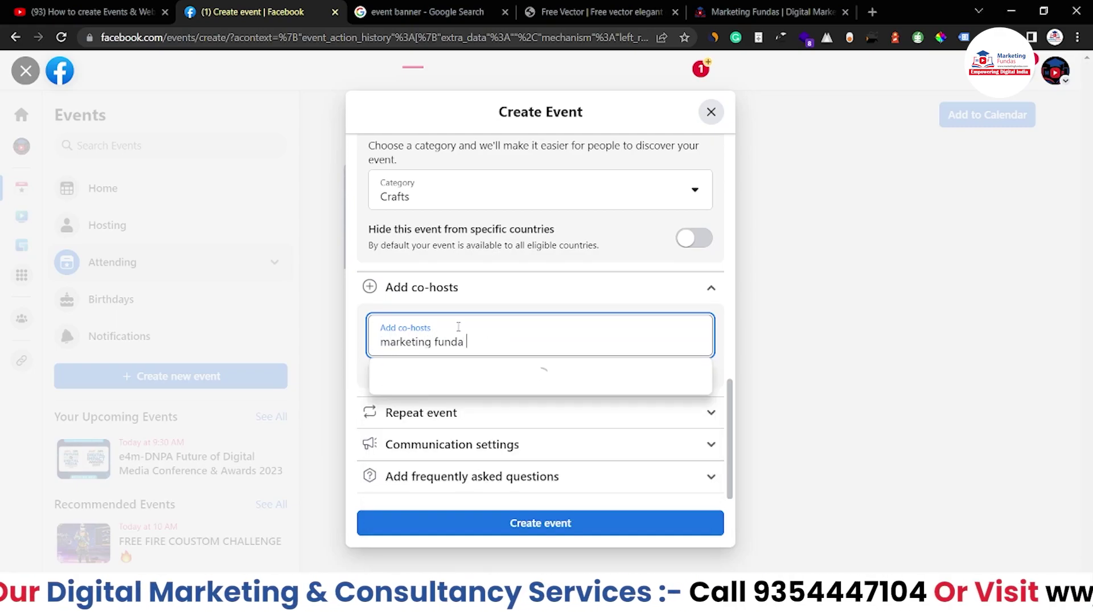
{"action": "type", "text": "s"}
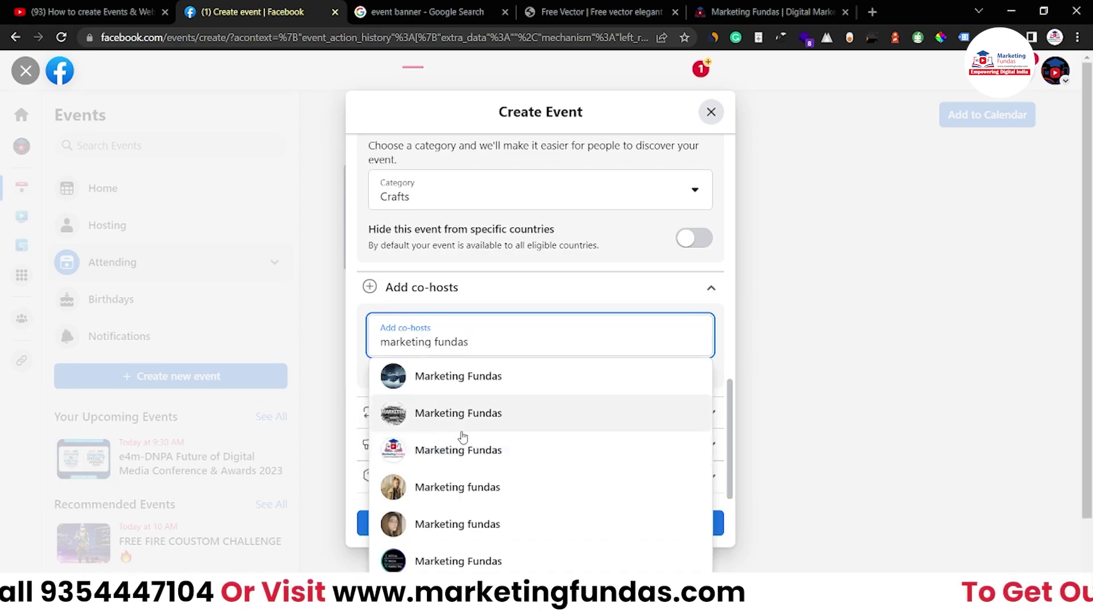
{"action": "left_click", "coordinate": [444, 458]}
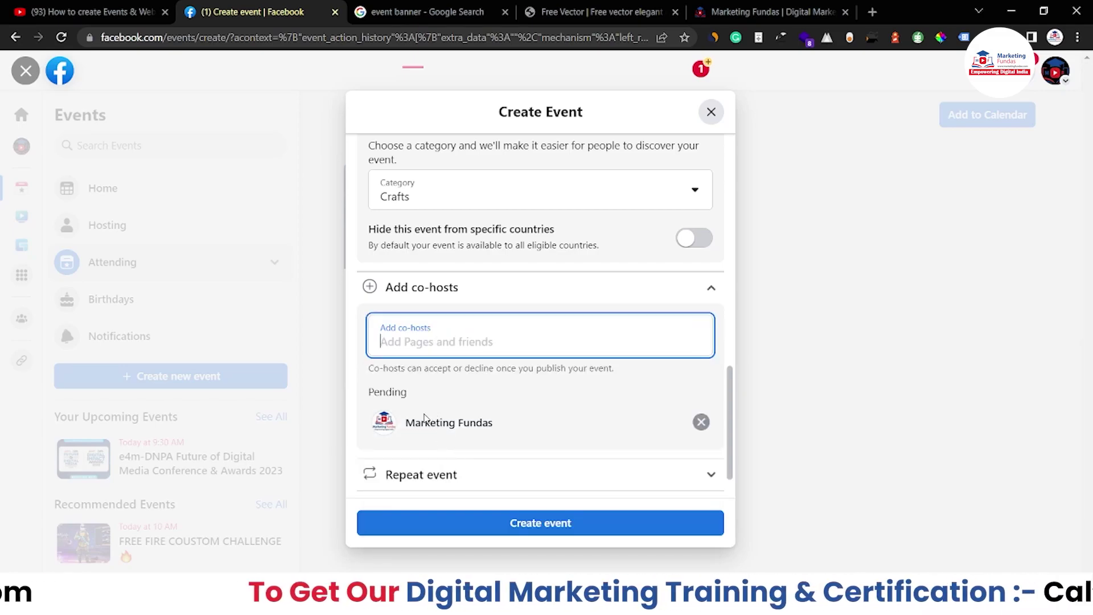
{"action": "scroll", "coordinate": [424, 419], "scroll_direction": "down", "scroll_amount": 2}
{"action": "left_click", "coordinate": [396, 359]}
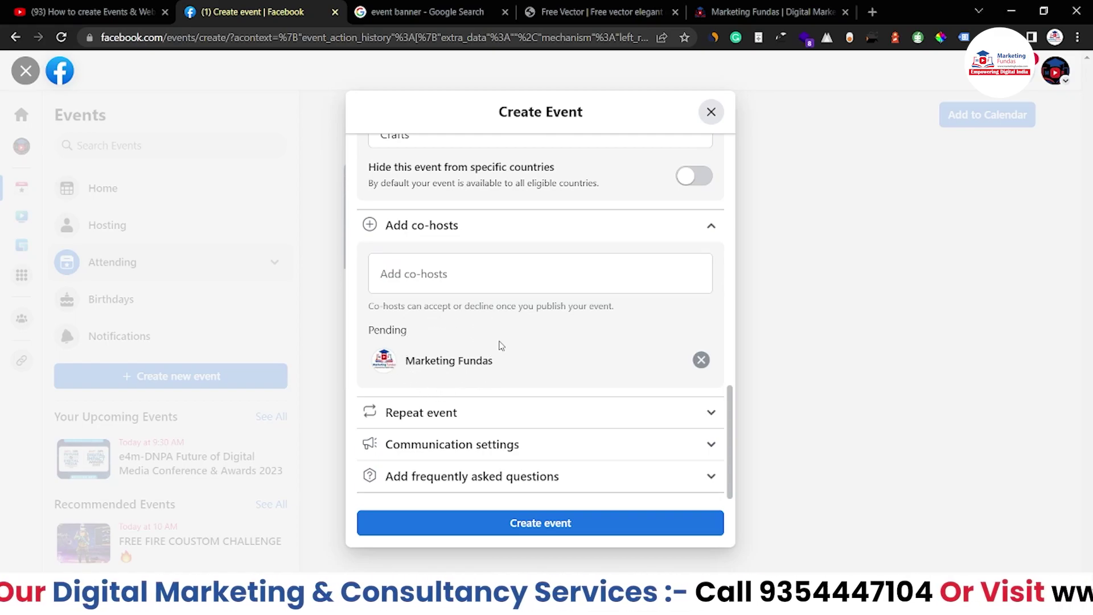
{"action": "left_click", "coordinate": [555, 416]}
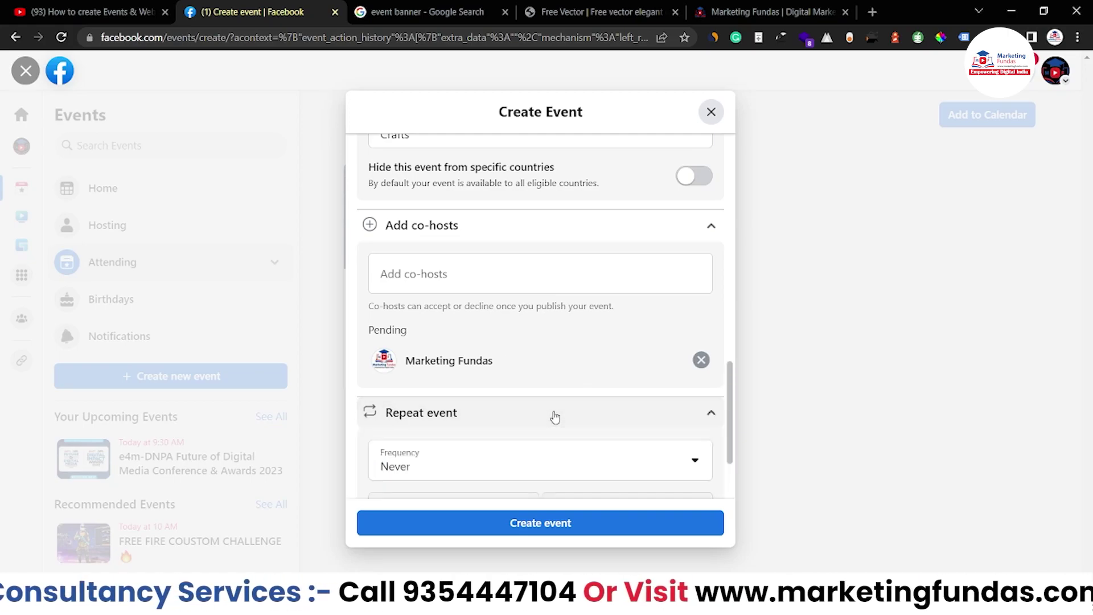
{"action": "scroll", "coordinate": [555, 416], "scroll_direction": "down", "scroll_amount": 2}
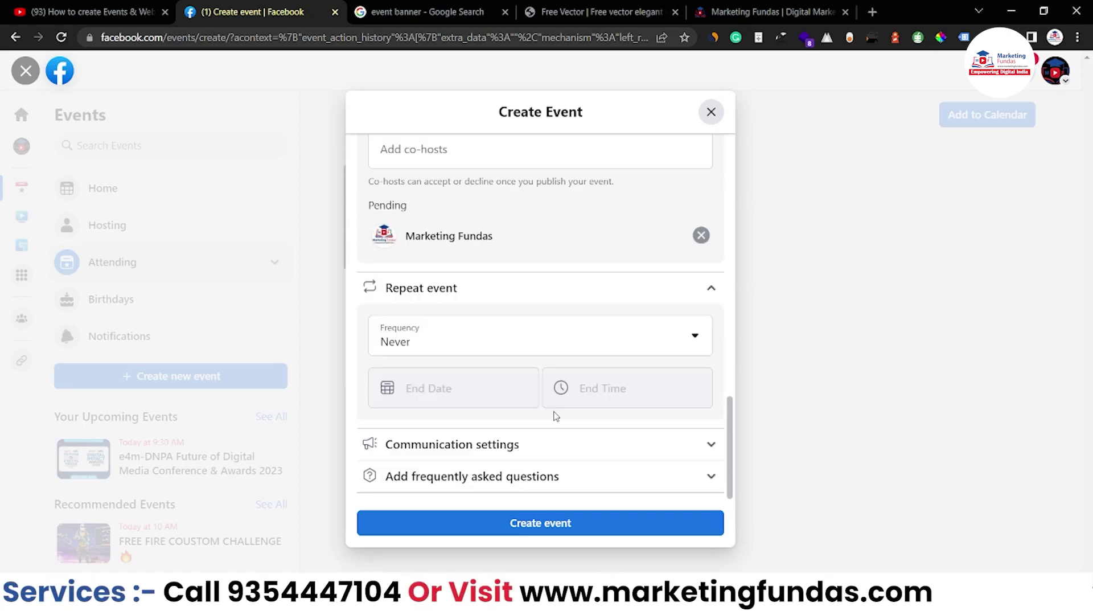
{"action": "left_click", "coordinate": [502, 354]}
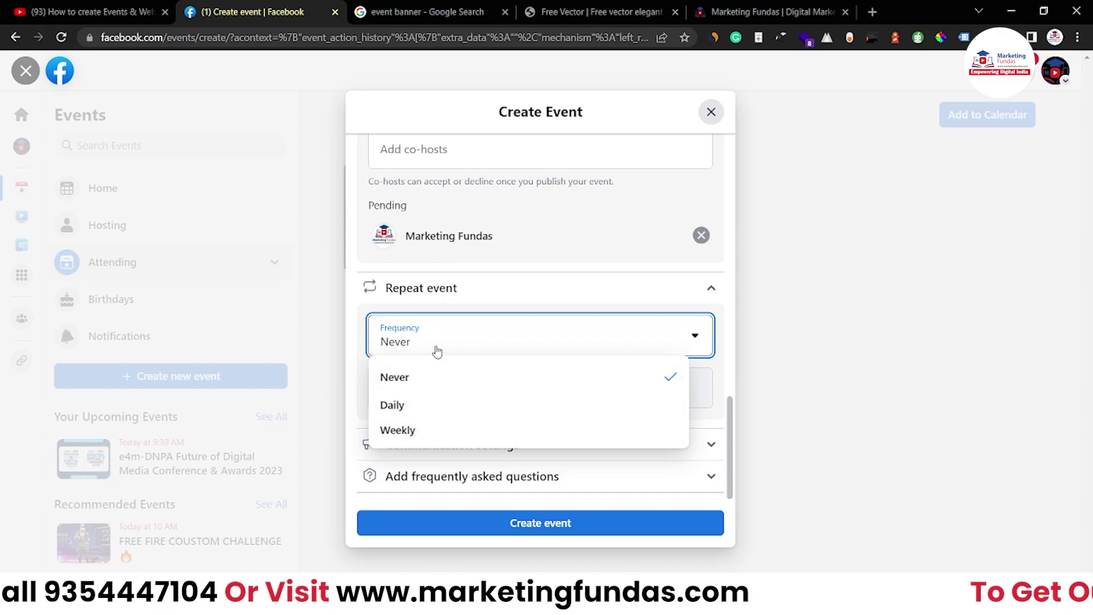
{"action": "left_click", "coordinate": [437, 352]}
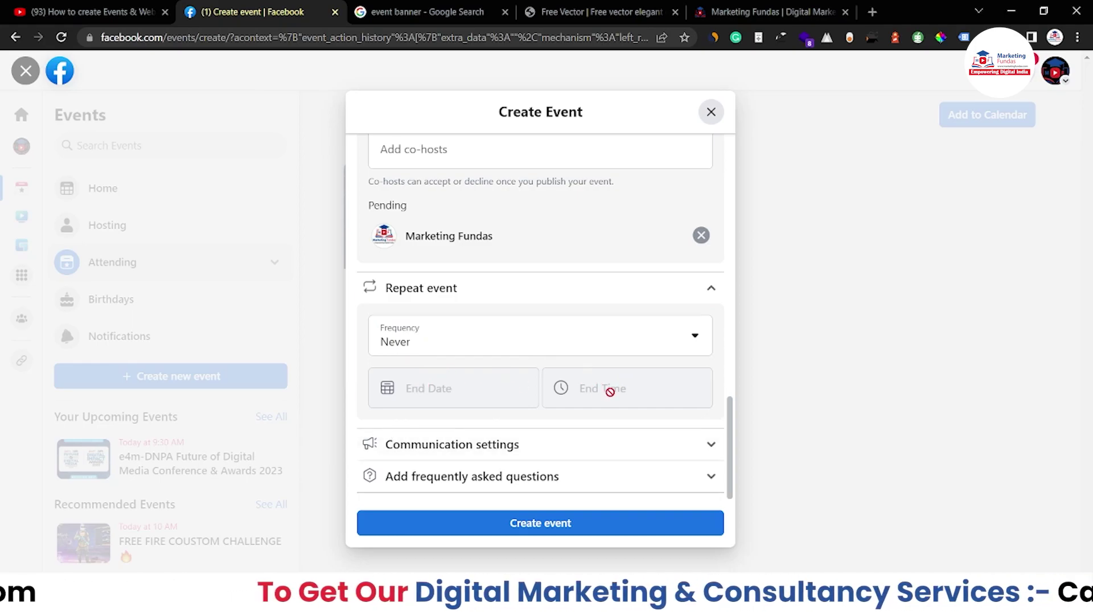
{"action": "left_click", "coordinate": [694, 291]}
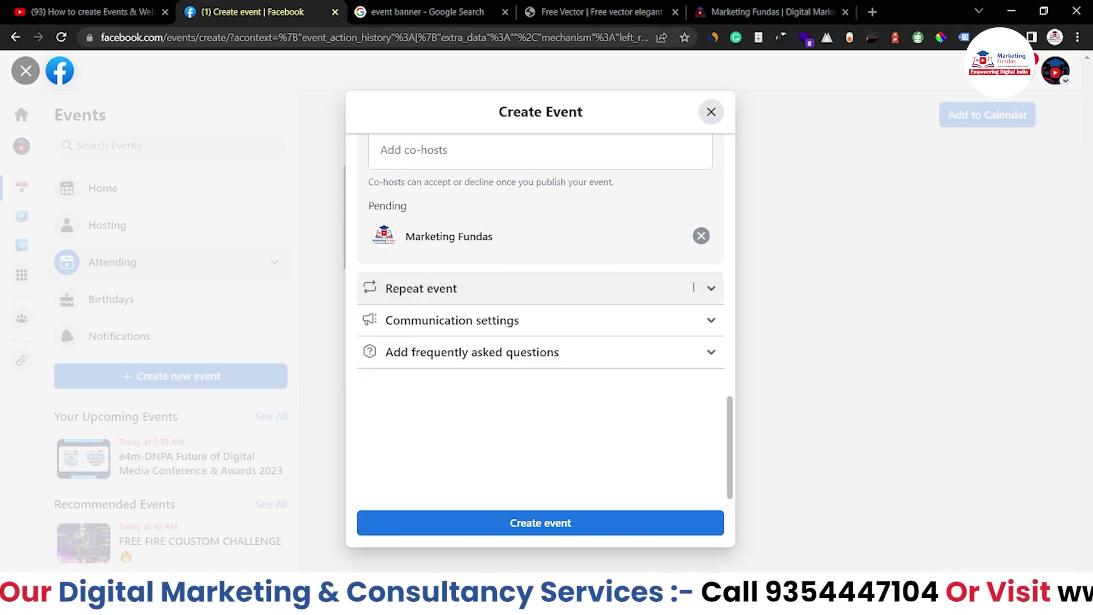
In Communication settings, turn on 'Posts must be approved by a host' for guest posts.
{"action": "left_click", "coordinate": [592, 444]}
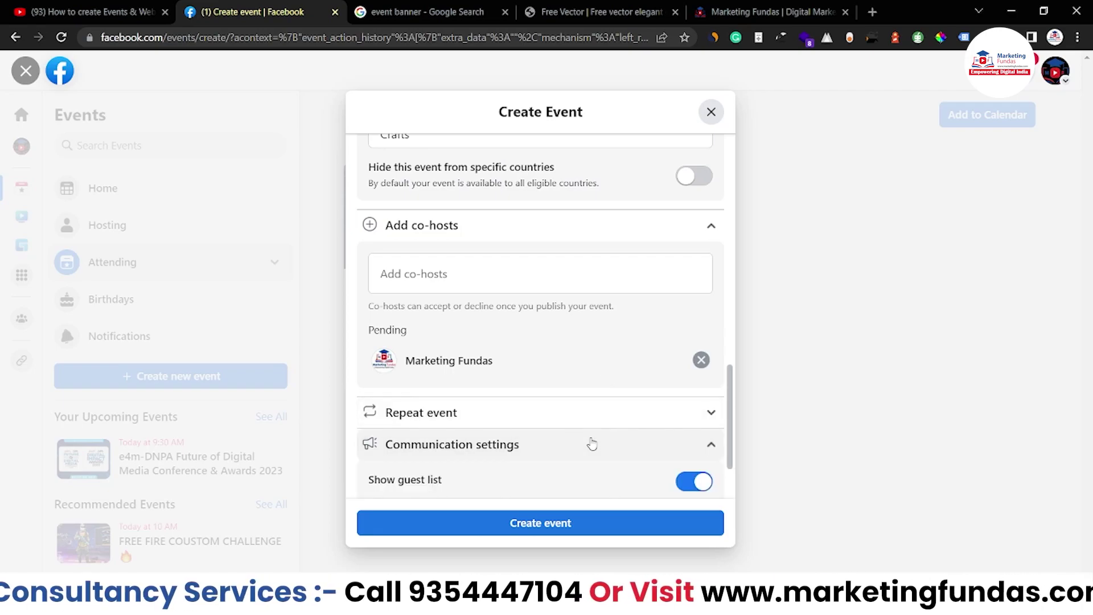
{"action": "scroll", "coordinate": [592, 444], "scroll_direction": "down", "scroll_amount": 2}
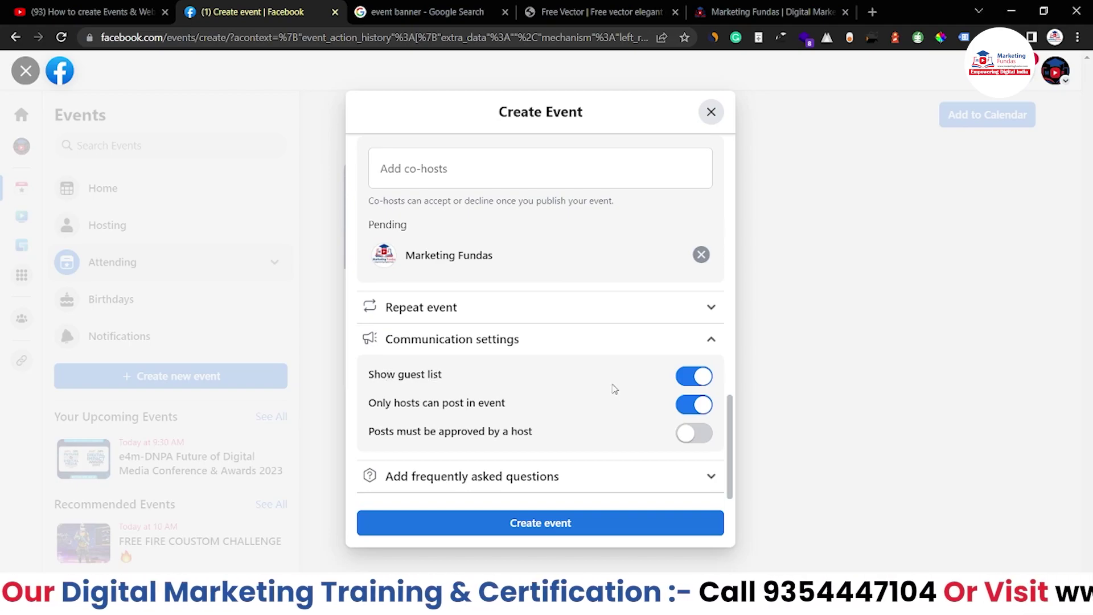
{"action": "key", "text": "Tab"}
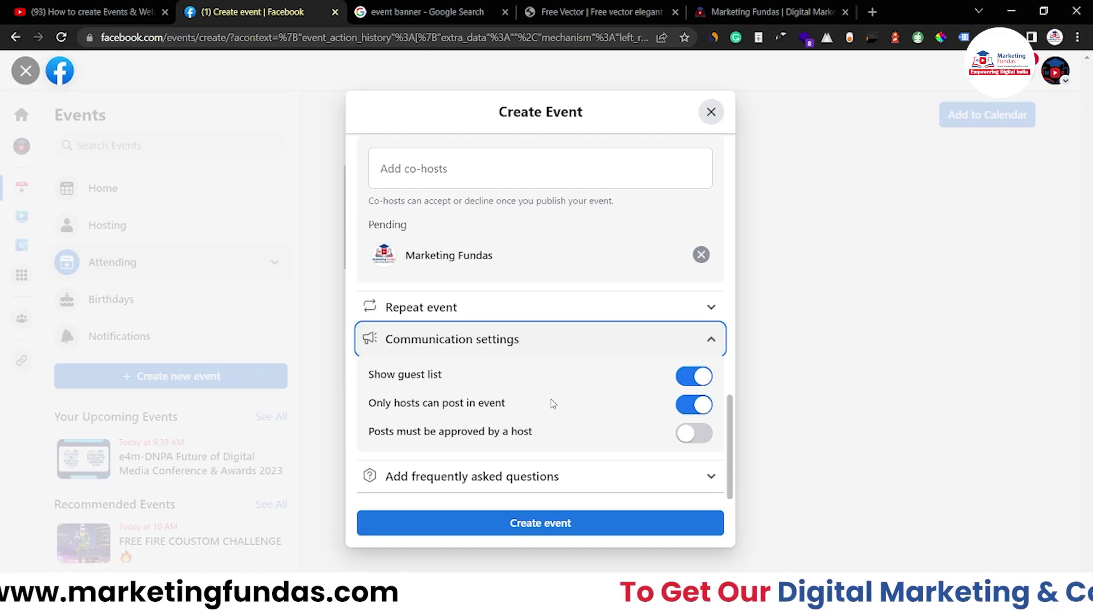
{"action": "left_click_drag", "start_coordinate": [370, 402], "coordinate": [542, 403]}
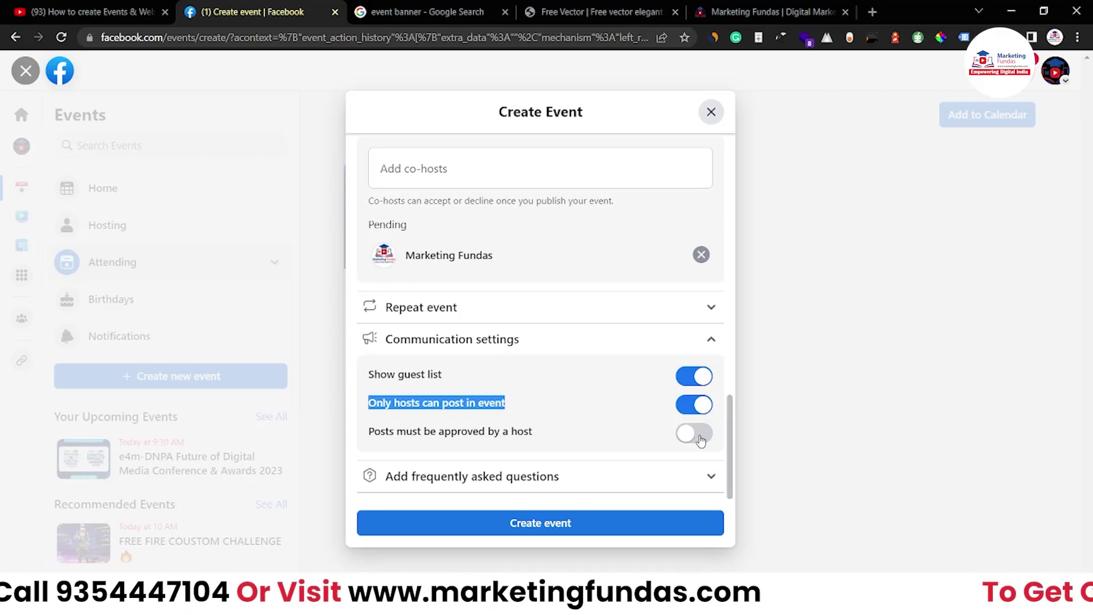
{"action": "left_click", "coordinate": [696, 434]}
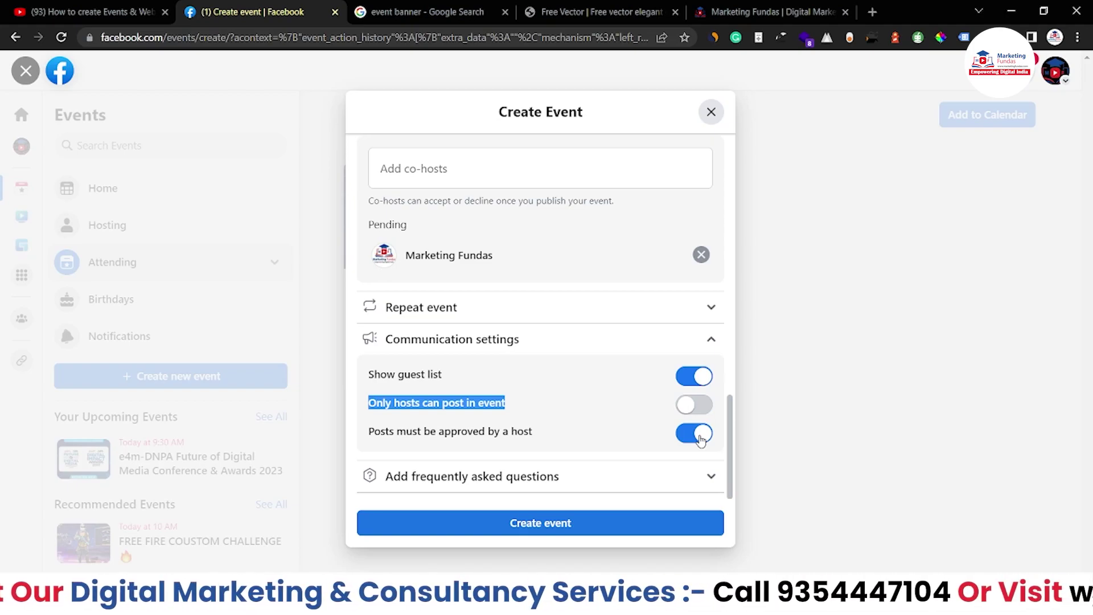
{"action": "left_click", "coordinate": [647, 475]}
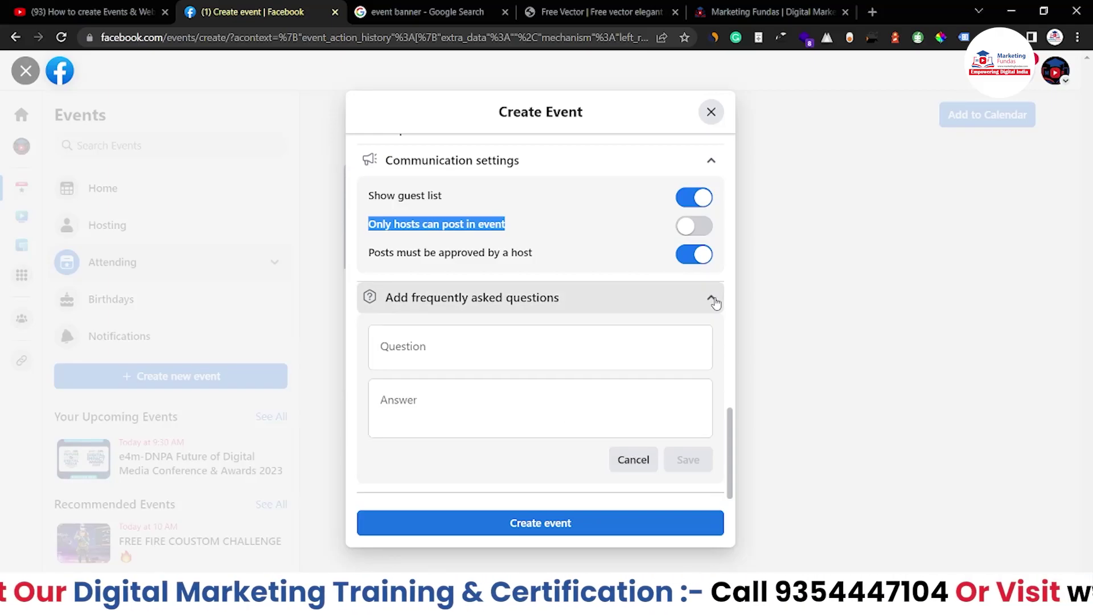
{"action": "left_click", "coordinate": [714, 300]}
{"action": "scroll", "coordinate": [538, 408], "scroll_direction": "up", "scroll_amount": 15}
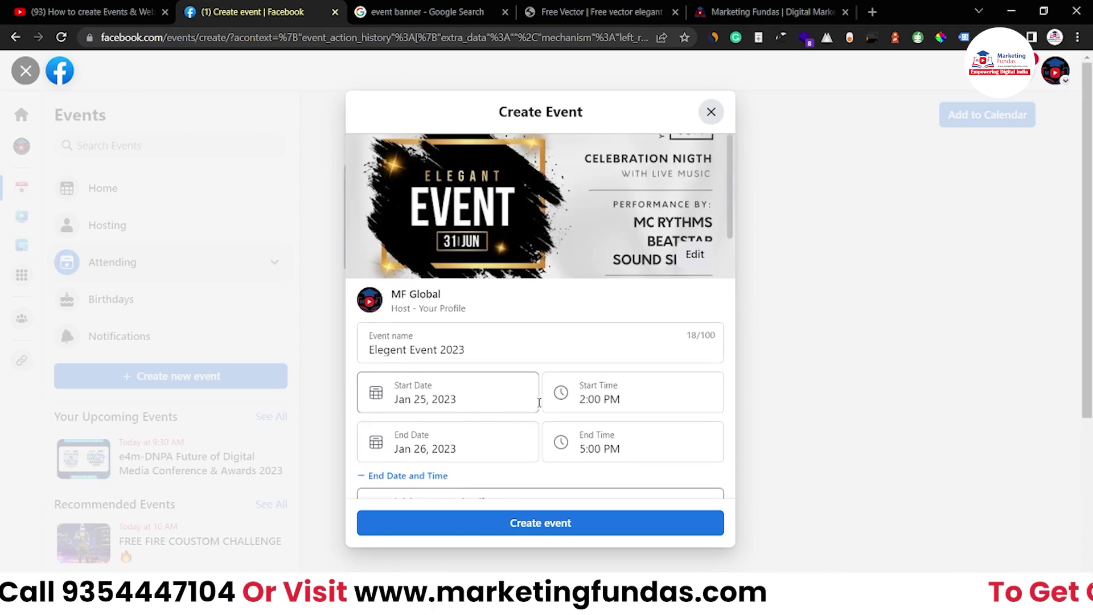
Create the event and review the published Elegent Event 2023 page.
{"action": "left_click", "coordinate": [529, 519]}
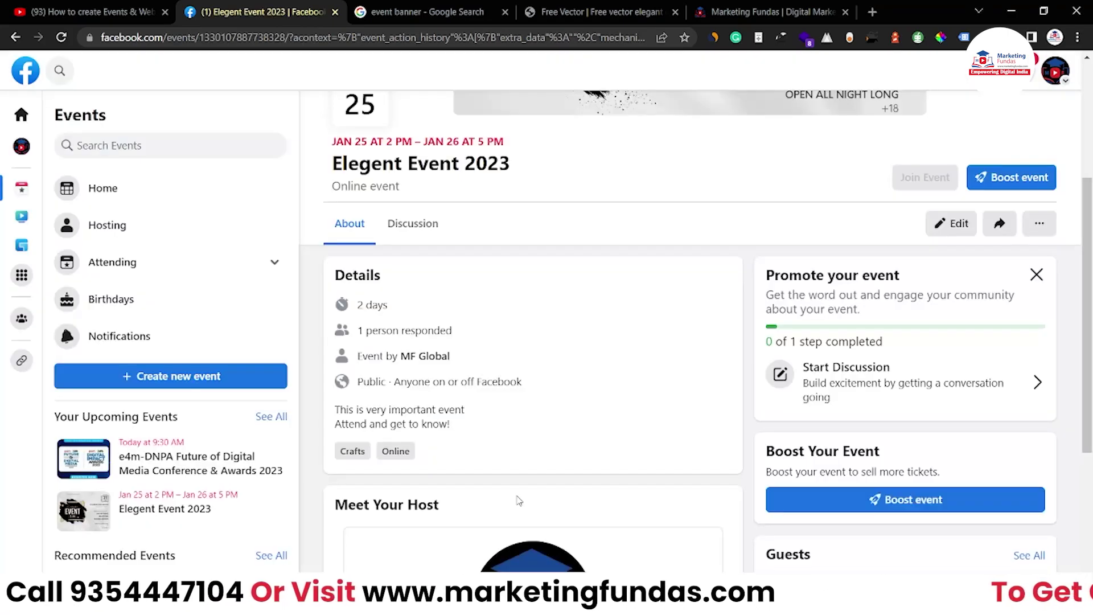
{"action": "scroll", "coordinate": [506, 249], "scroll_direction": "up", "scroll_amount": 4}
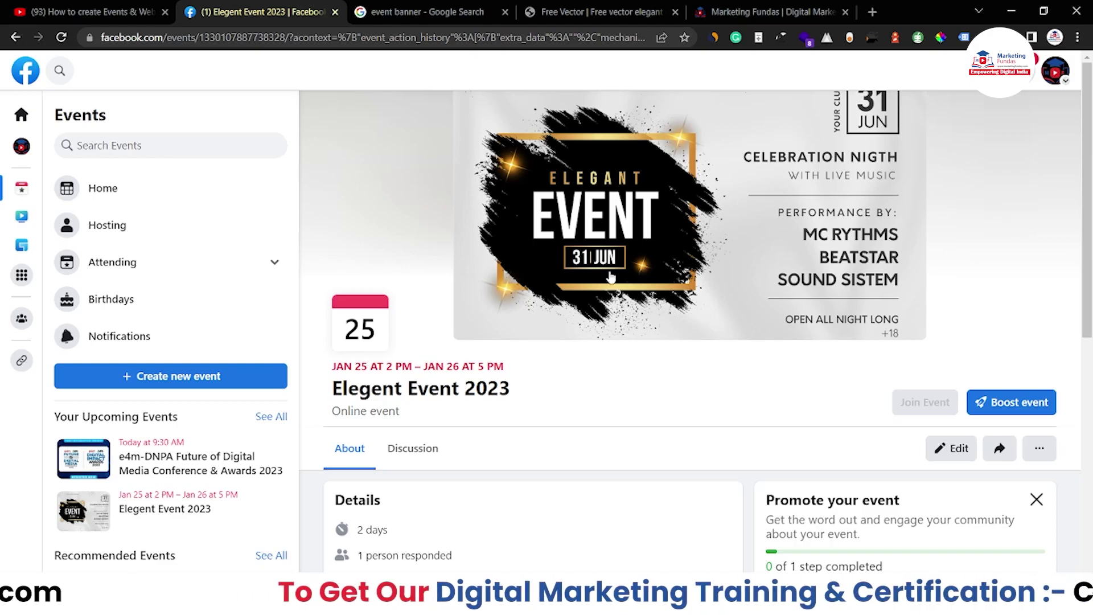
{"action": "scroll", "coordinate": [610, 277], "scroll_direction": "down", "scroll_amount": 6}
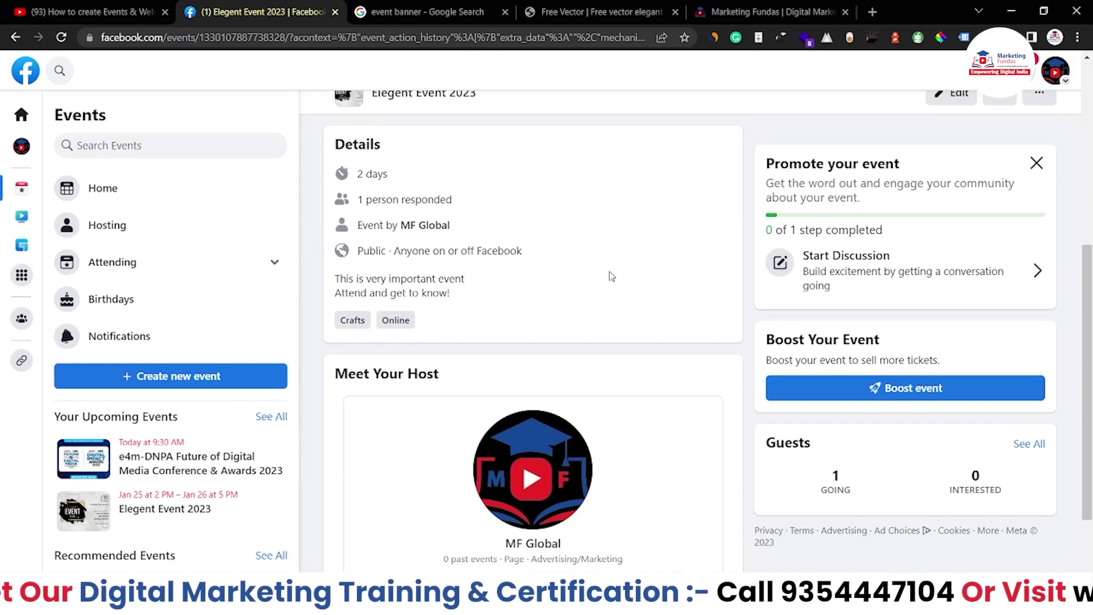
{"action": "scroll", "coordinate": [611, 277], "scroll_direction": "down", "scroll_amount": 2}
{"action": "scroll", "coordinate": [611, 278], "scroll_direction": "up", "scroll_amount": 8}
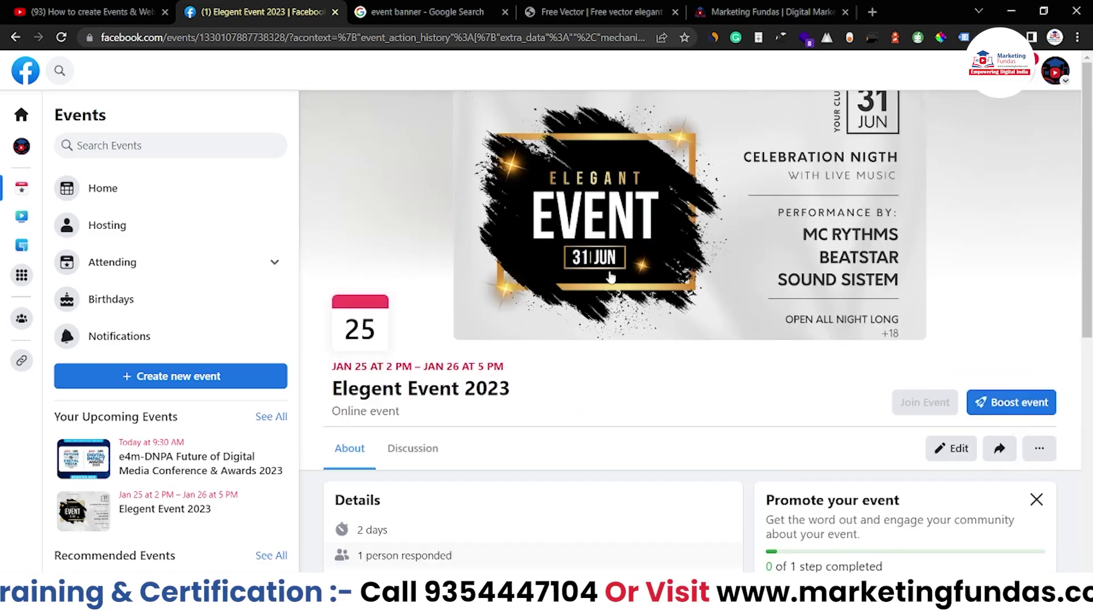
{"action": "scroll", "coordinate": [597, 410], "scroll_direction": "down", "scroll_amount": 1}
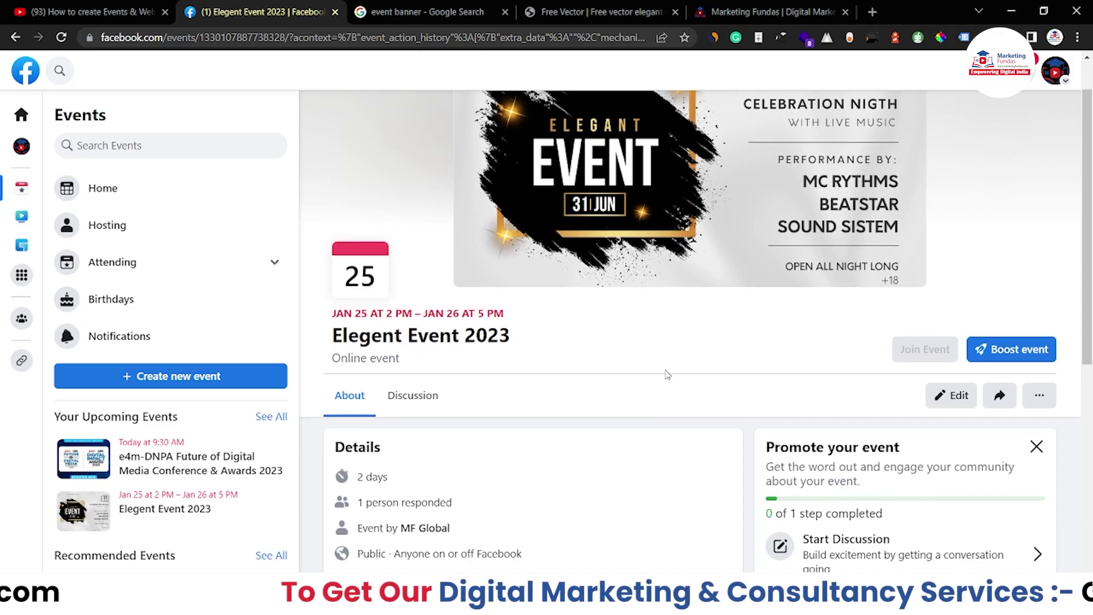
{"action": "scroll", "coordinate": [668, 374], "scroll_direction": "down", "scroll_amount": 5}
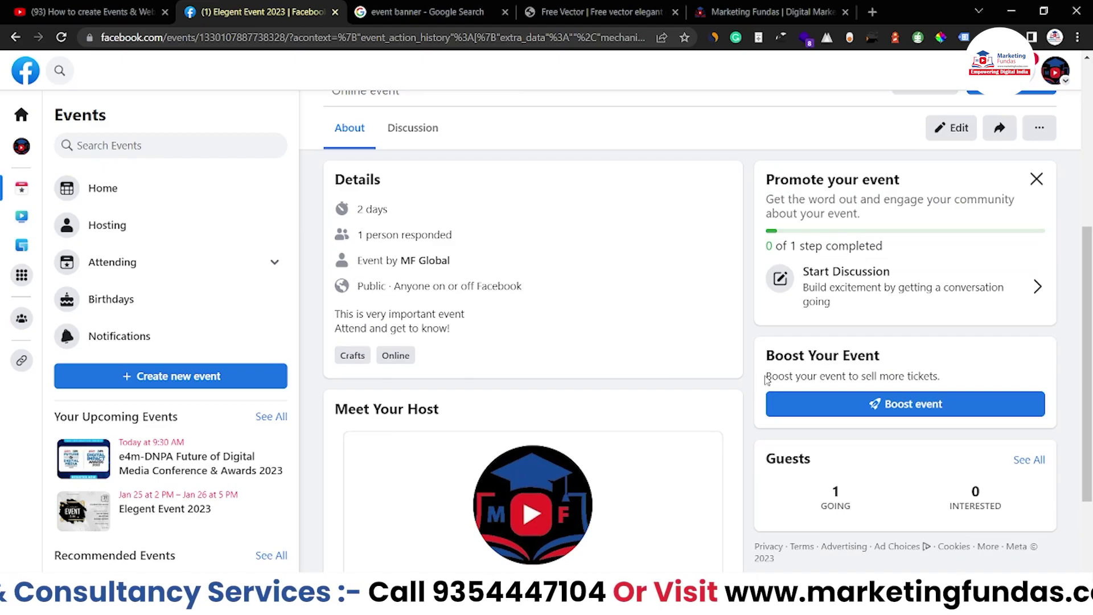
Open Boost event, then return to the event page without creating an ad.
{"action": "left_click_drag", "start_coordinate": [767, 376], "coordinate": [942, 380]}
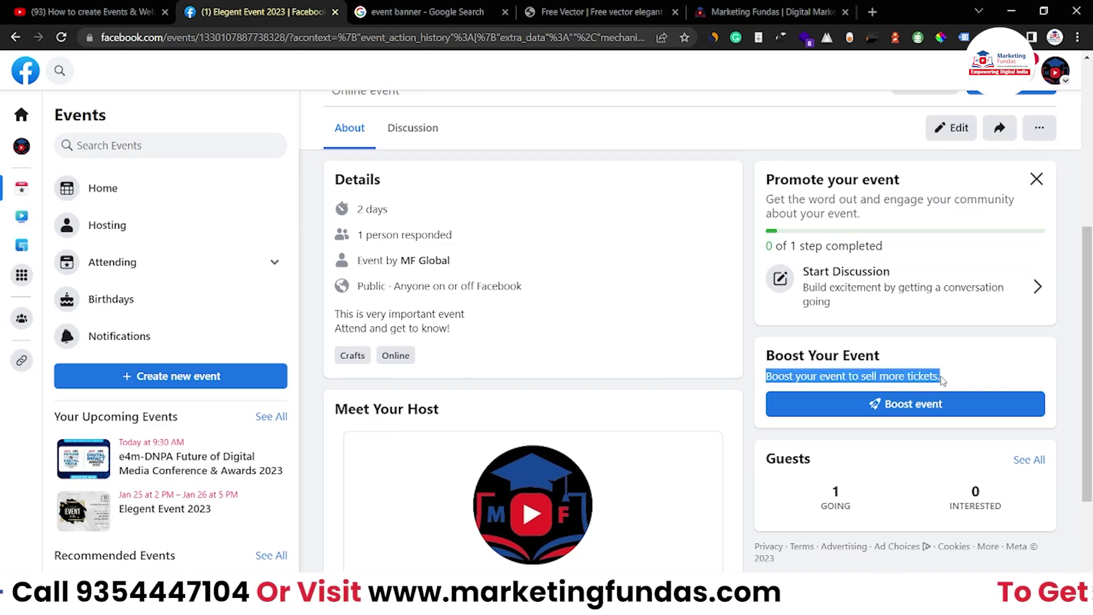
{"action": "left_click", "coordinate": [860, 398]}
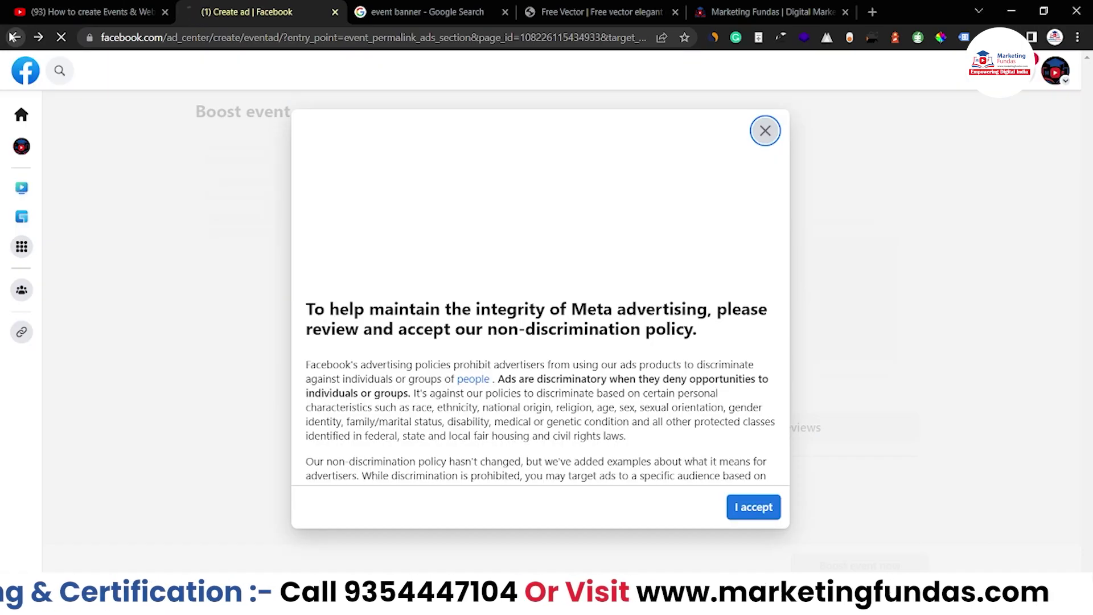
{"action": "left_click", "coordinate": [14, 37]}
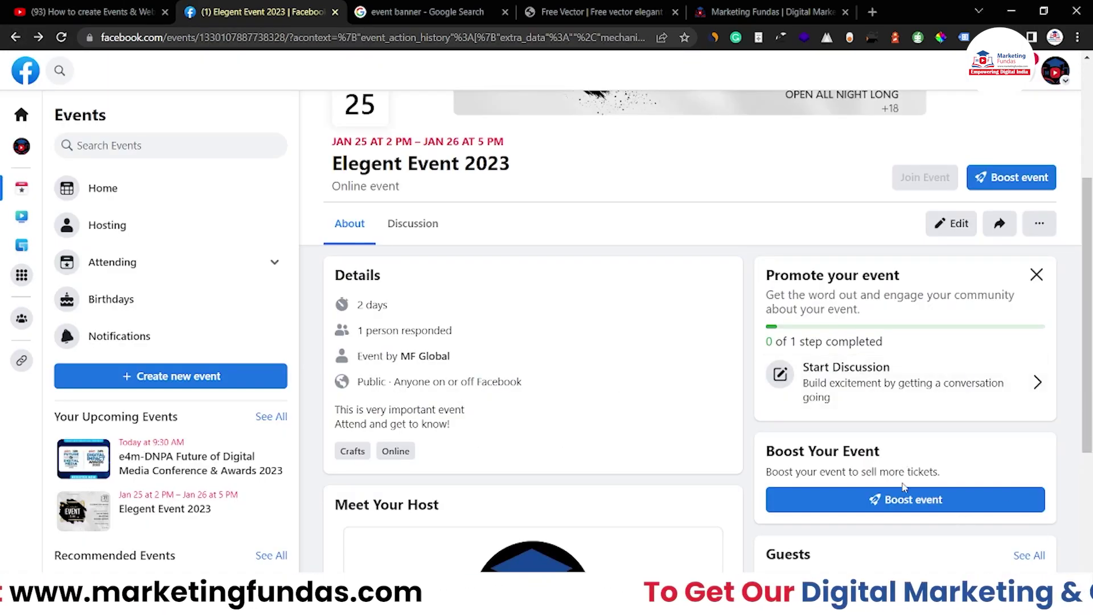
{"action": "scroll", "coordinate": [934, 564], "scroll_direction": "up", "scroll_amount": 1}
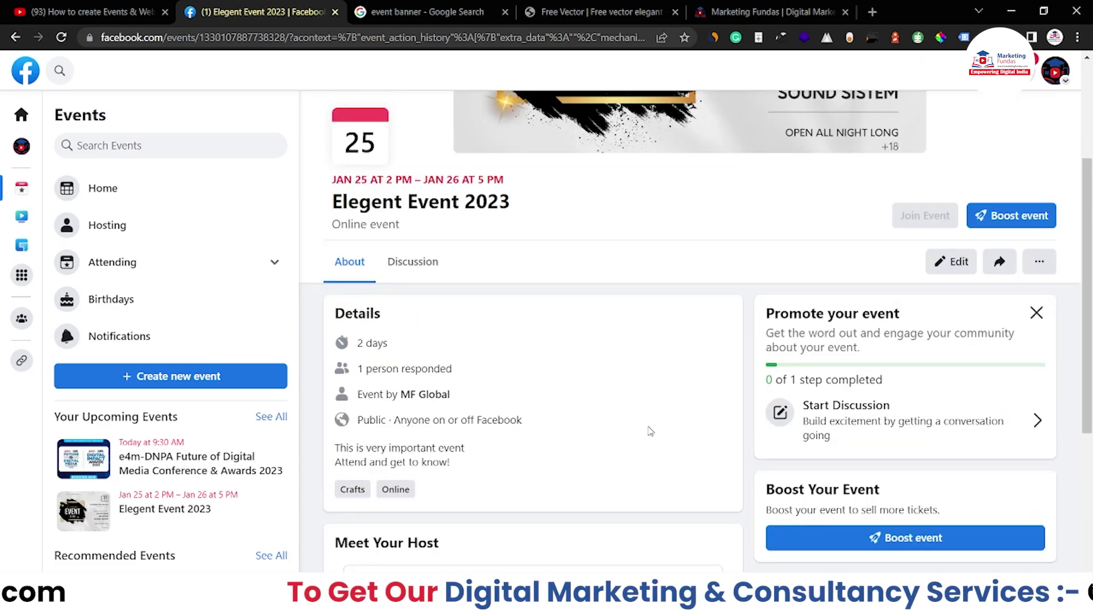
{"action": "scroll", "coordinate": [650, 431], "scroll_direction": "up", "scroll_amount": 3}
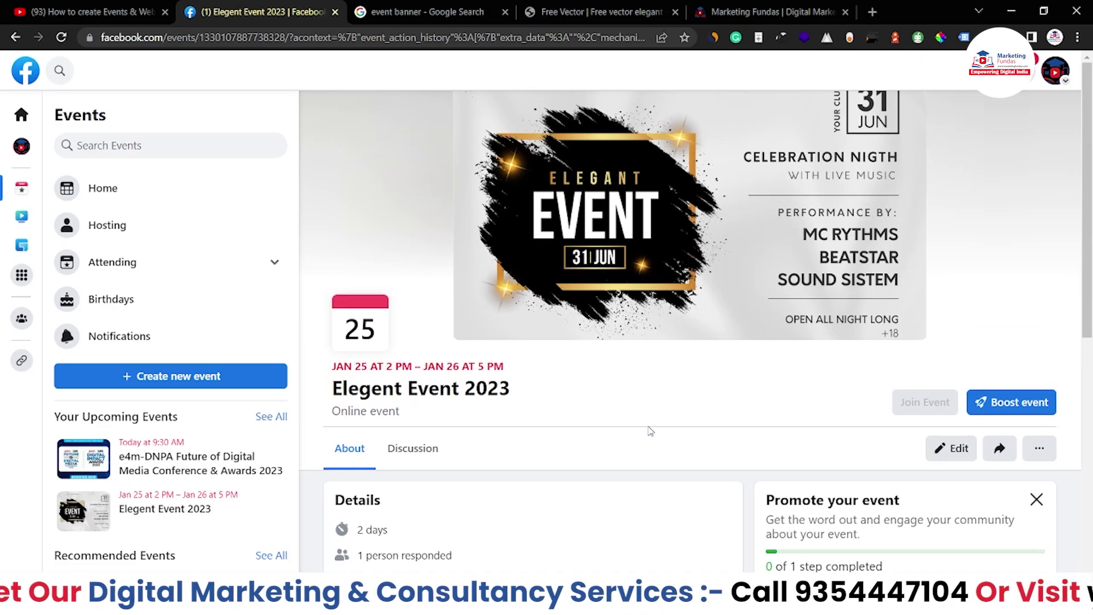